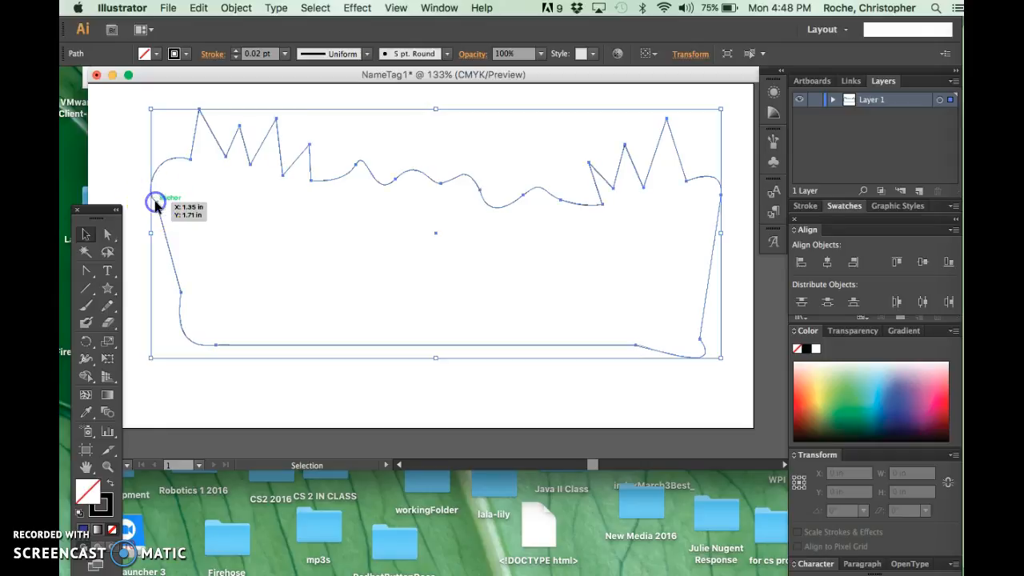
- Move the name tag outline about 0.1 in to the right and 0.1 in down on the artboard
click(87, 233)
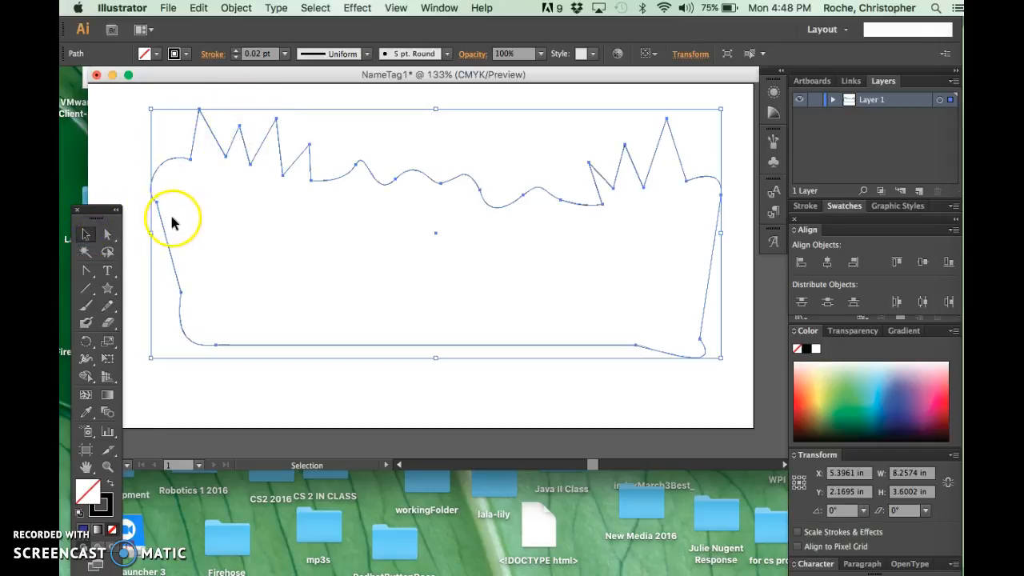
click(145, 220)
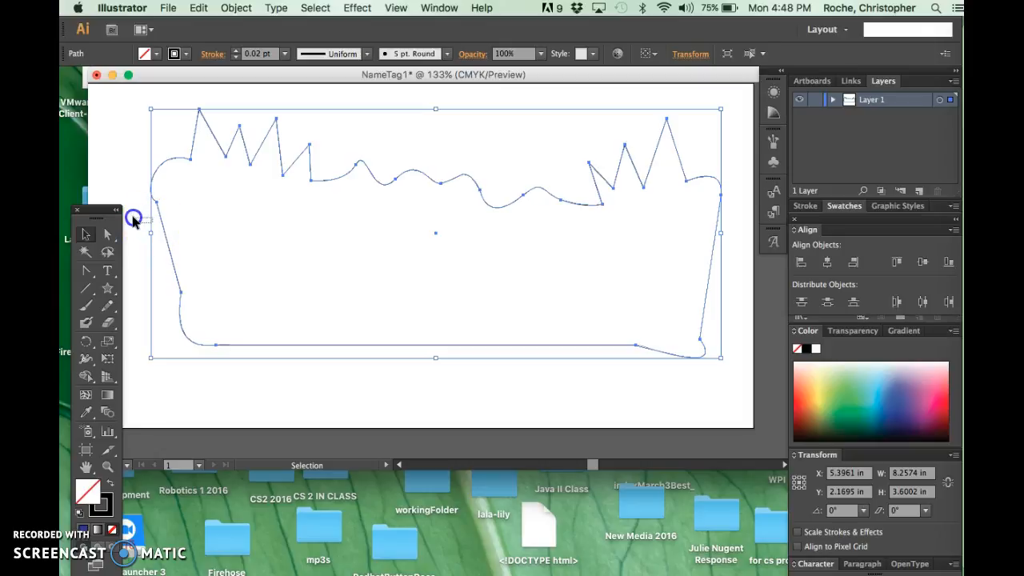
click(165, 160)
drag(152, 139, 125, 136)
click(200, 170)
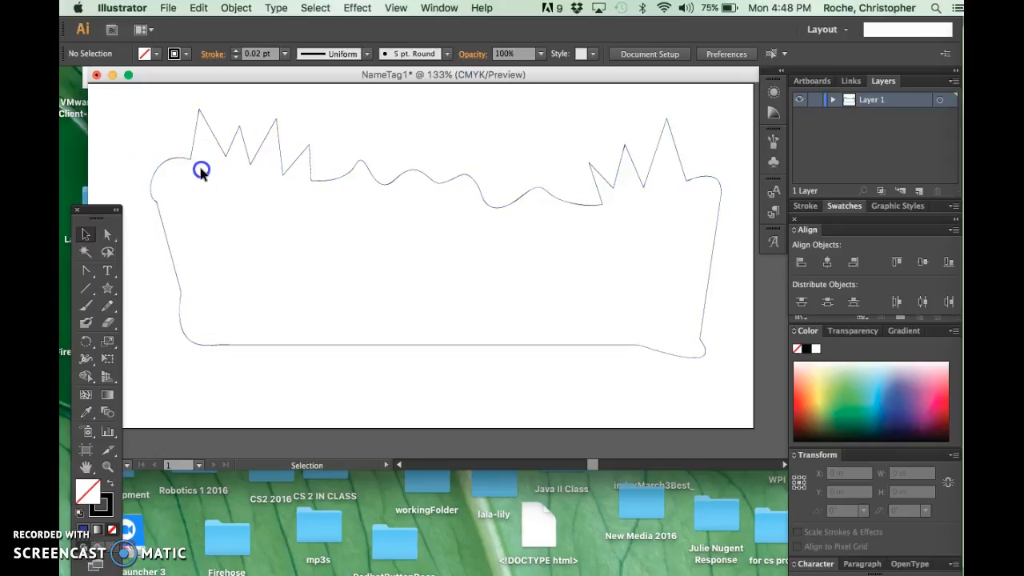
click(194, 144)
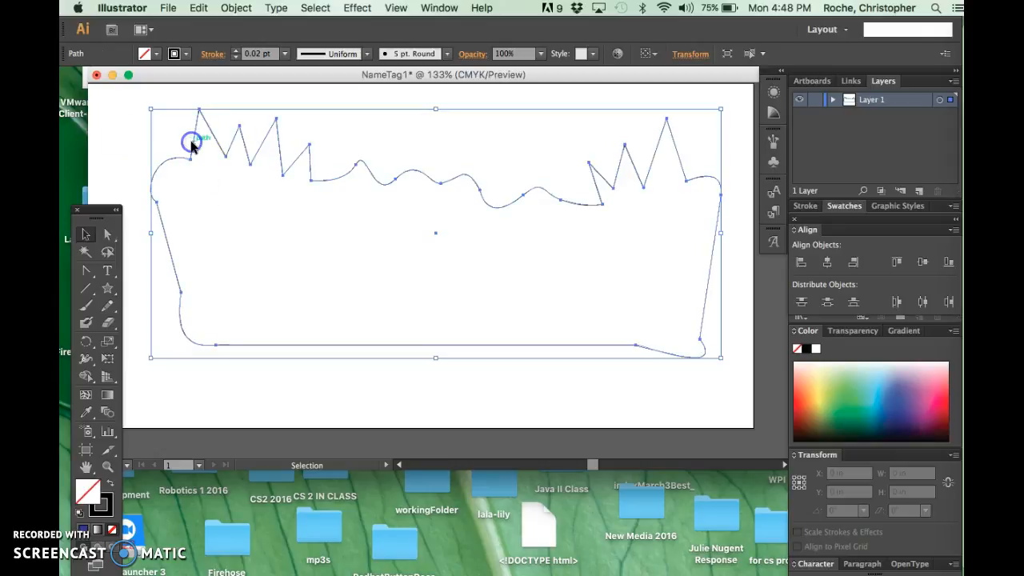
drag(193, 145, 226, 165)
- Switch to the Add Anchor Point tool and move the document window clear of the tools, showing the outline's left end
click(107, 236)
click(87, 274)
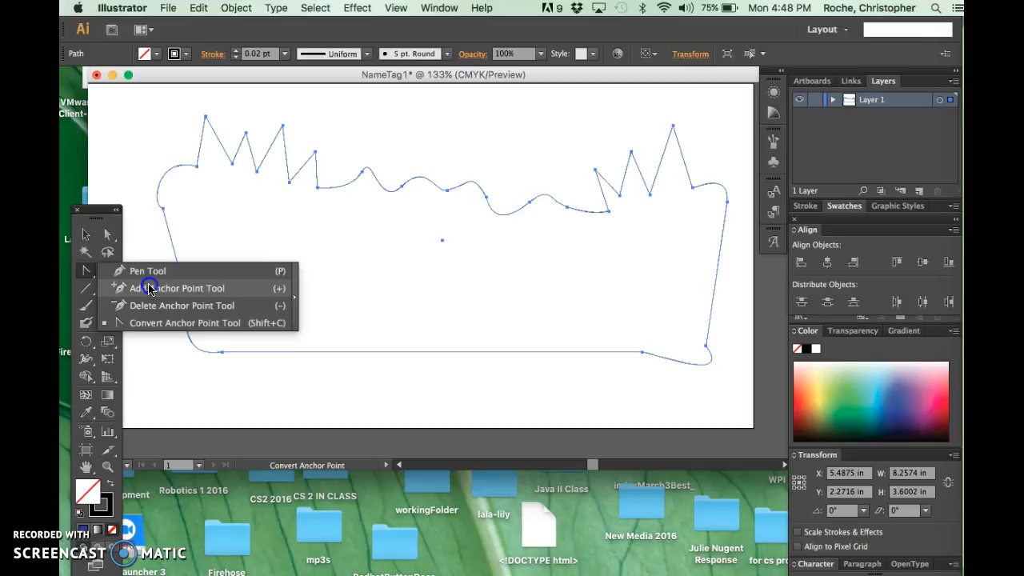
click(149, 288)
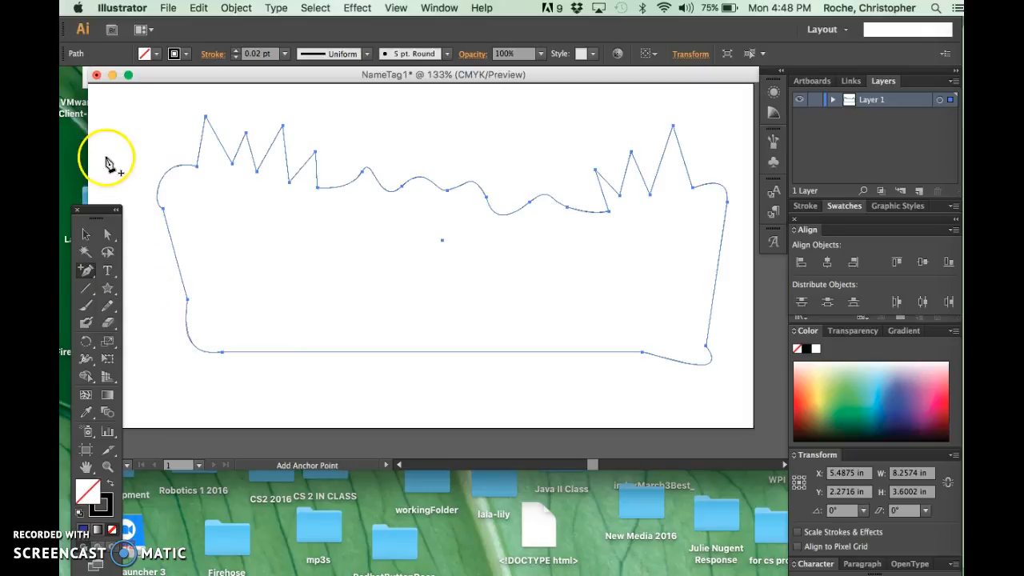
drag(245, 75, 326, 75)
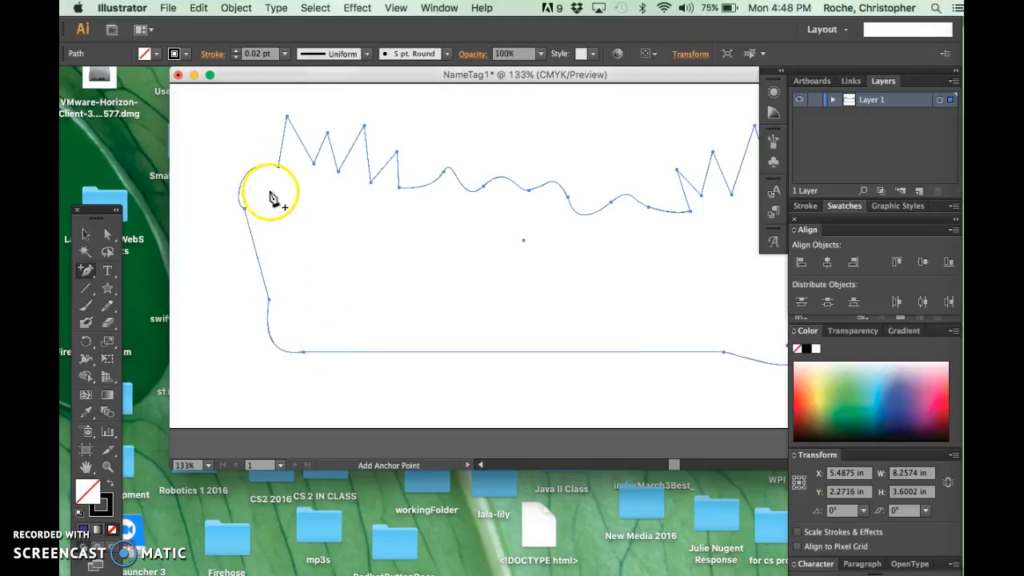
scroll(365, 258, right, 2)
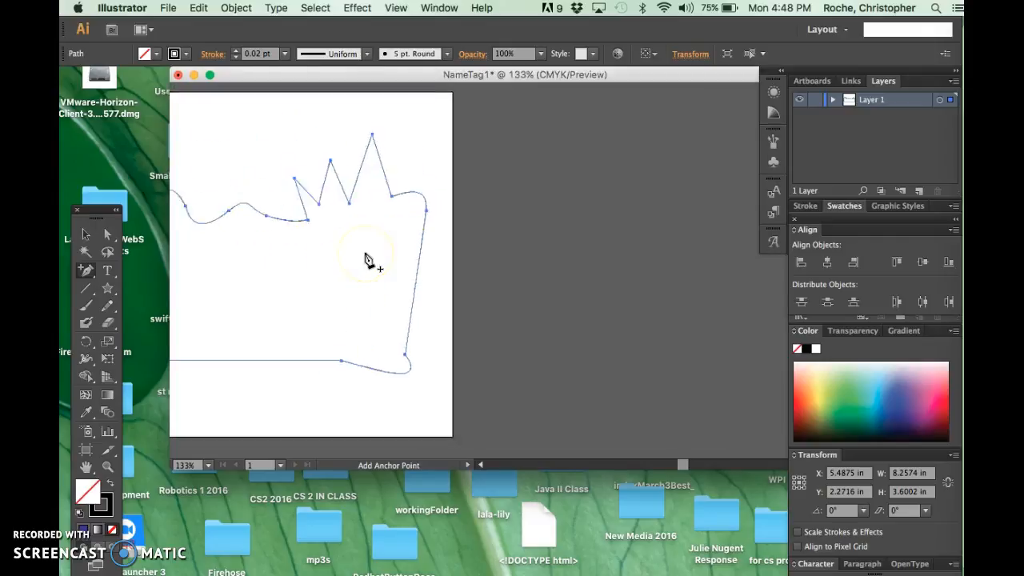
scroll(365, 259, left, 5)
scroll(366, 258, right, 2)
scroll(365, 258, up, 1)
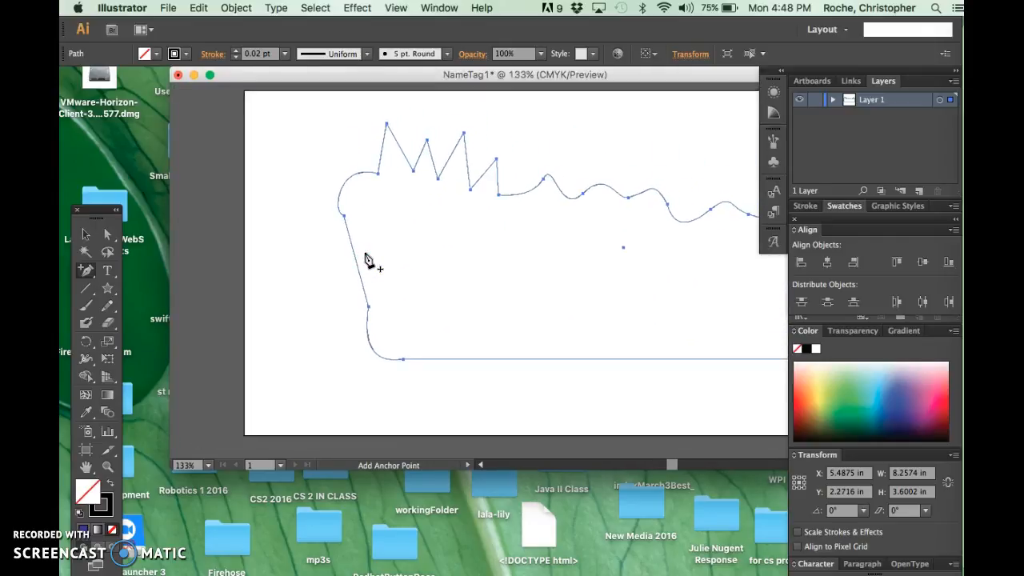
- Draw a trial star beside the outline's left end with the Star tool, varying its number of points while drawing
click(115, 297)
drag(115, 298, 154, 358)
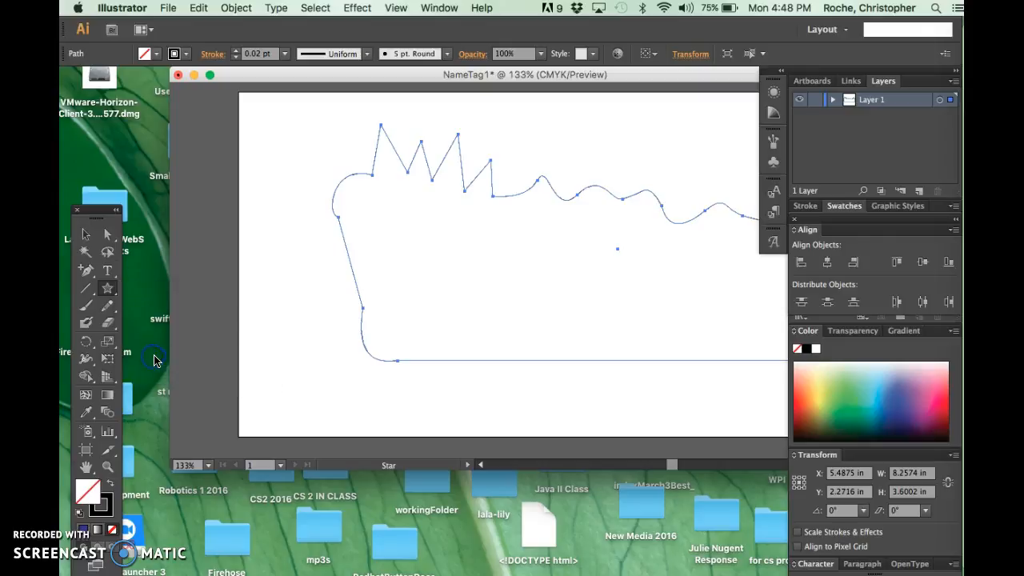
click(282, 277)
mouse_move(282, 277)
mouse_down()
mouse_move(343, 293)
mouse_move(320, 327)
mouse_move(325, 304)
mouse_move(318, 317)
mouse_up()
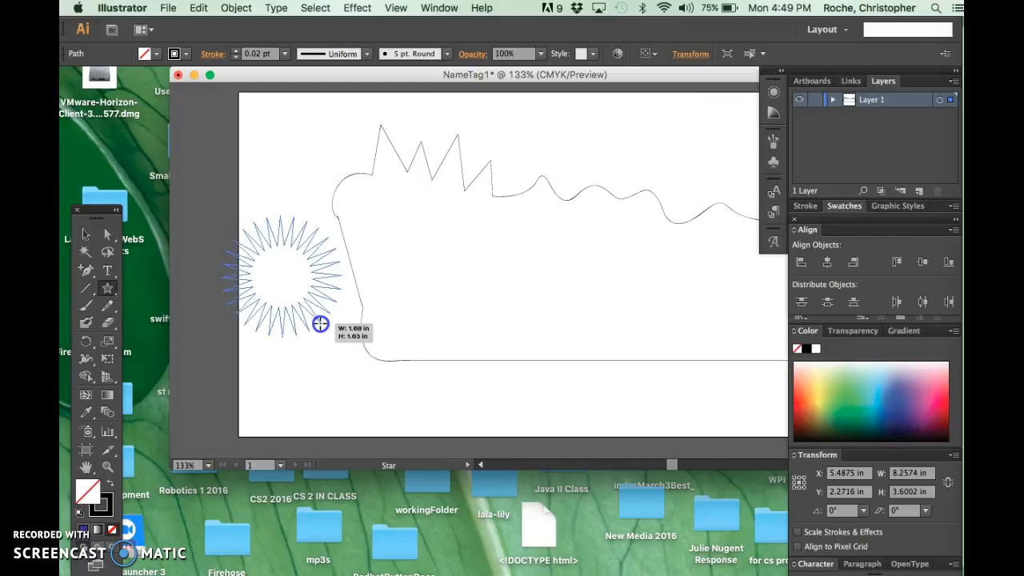
mouse_move(322, 328)
mouse_down()
mouse_move(343, 328)
mouse_move(320, 314)
mouse_move(332, 320)
mouse_up()
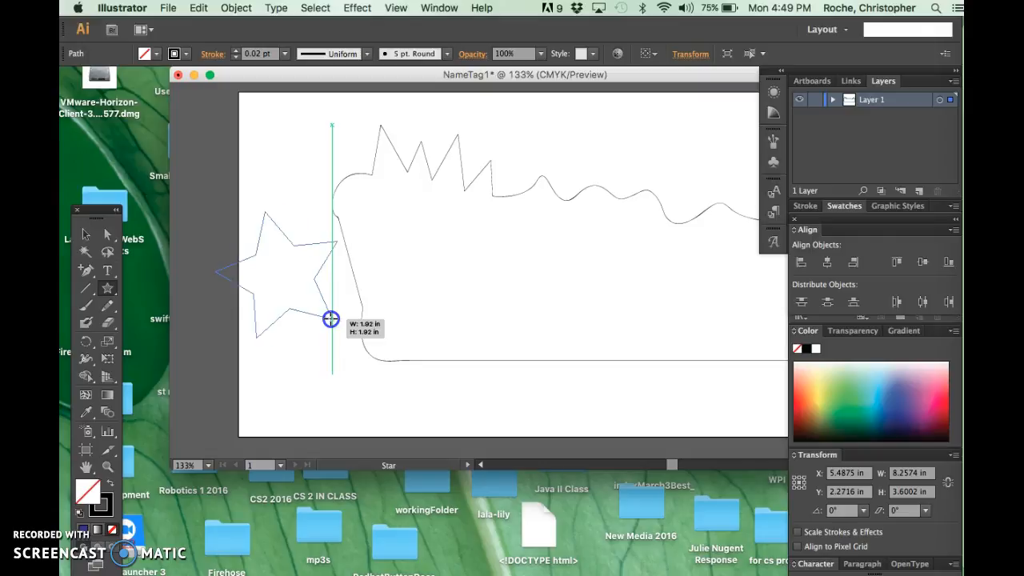
key(Up)
key(Up)
key(Up)
key(Up)
key(Up)
key(Up)
key(Up)
key(Up)
key(Up)
drag(331, 319, 330, 319)
key(Down)
key(Down)
key(Down)
key(Down)
key(Down)
key(Down)
key(Down)
key(Up)
key(Up)
key(Up)
key(Up)
key(Up)
key(Up)
key(Down)
key(Down)
key(Down)
key(Down)
key(Down)
key(Down)
key(Down)
key(Down)
- Delete the trial star beside the name tag outline
click(86, 235)
click(258, 231)
key(Delete)
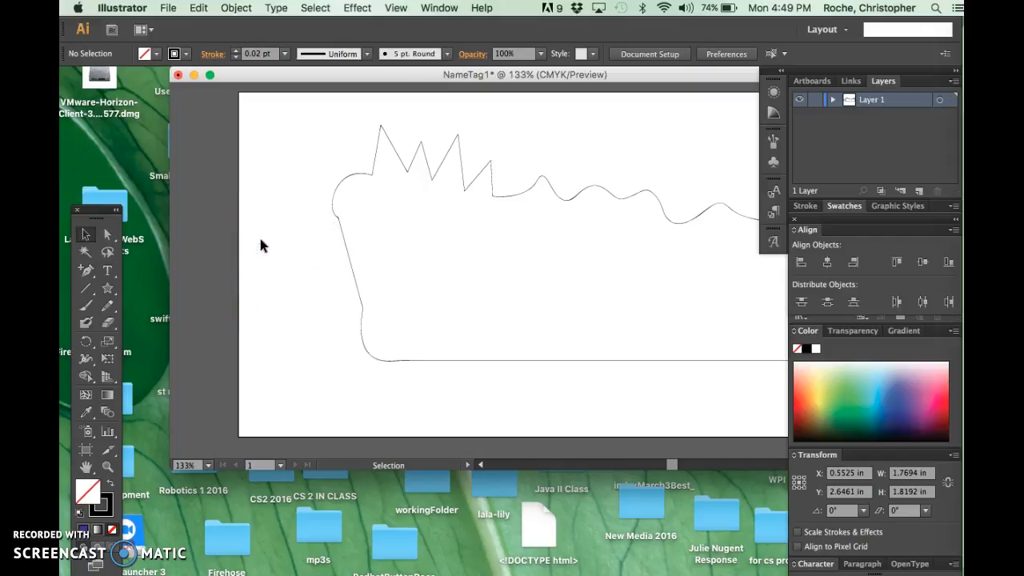
- Draw a five-pointed star about 1.97 in wide and 2.03 in high overlapping the left edge of the name tag outline
click(108, 293)
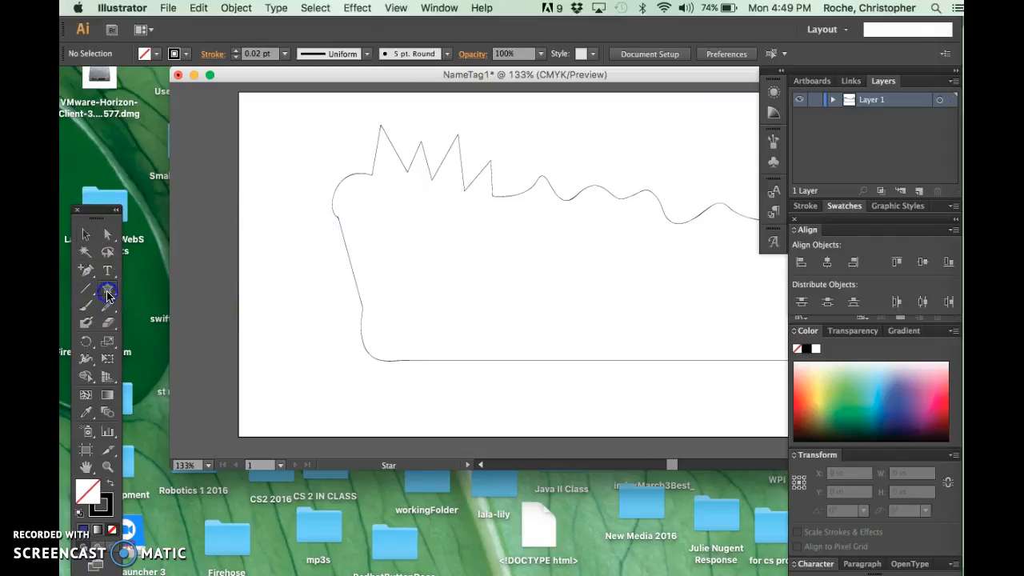
drag(309, 249, 372, 288)
key(Up)
key(Up)
key(Up)
key(Up)
key(Down)
key(Down)
key(Down)
key(Down)
key(Down)
key(Down)
key(Up)
key(Up)
key(Up)
key(Up)
key(Up)
key(Down)
key(Down)
key(Down)
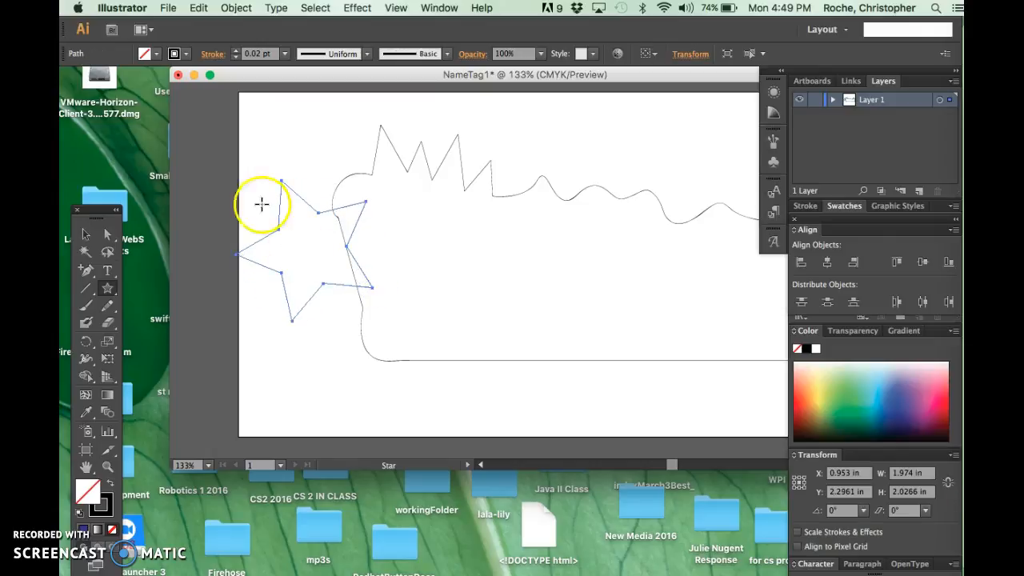
- Move the star down and right over the outline's lower-left side, to about X 1.52 in, Y 3.10 in, and deselect it
click(85, 235)
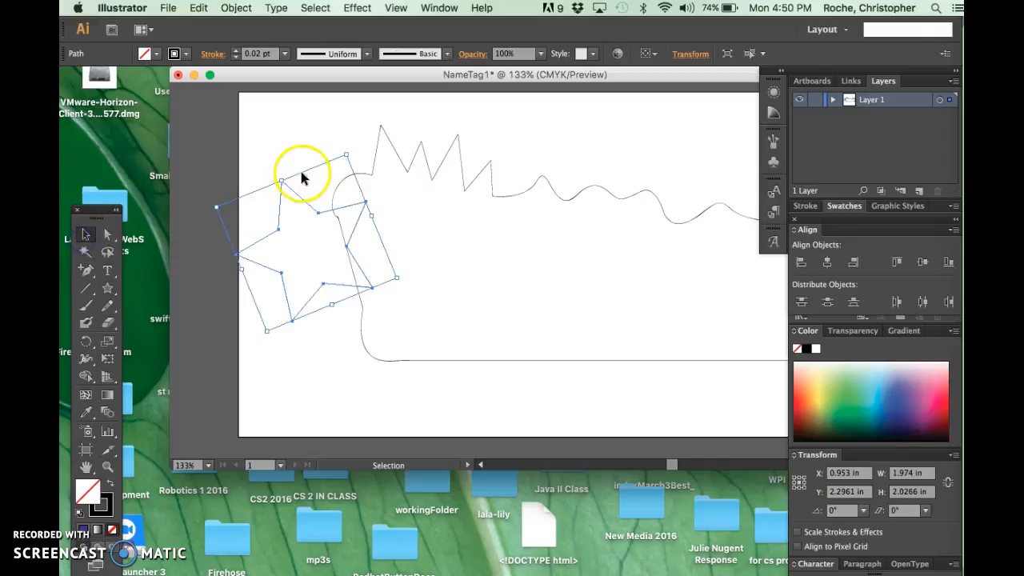
drag(294, 196, 314, 251)
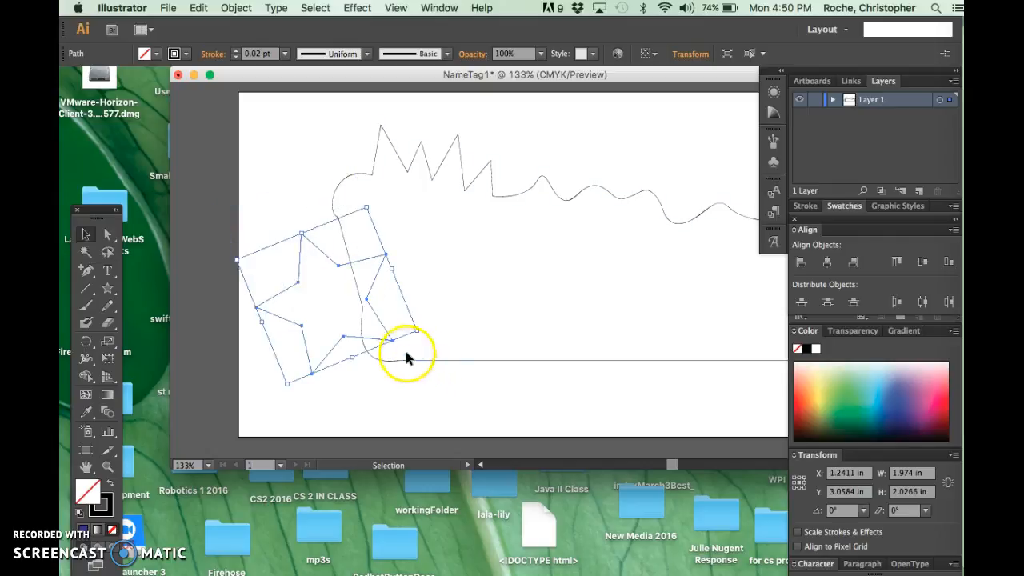
click(290, 240)
drag(304, 258, 343, 287)
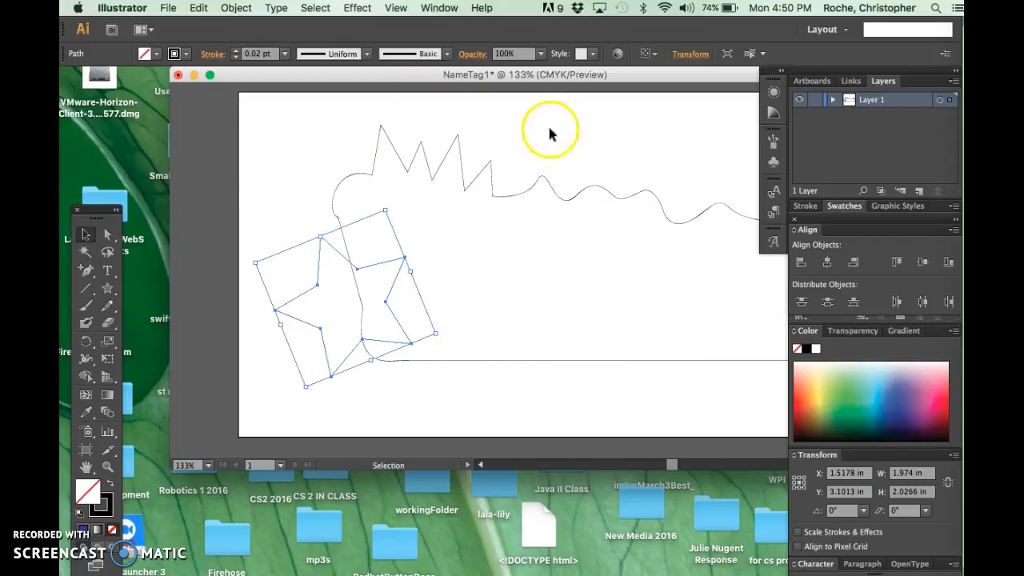
click(534, 107)
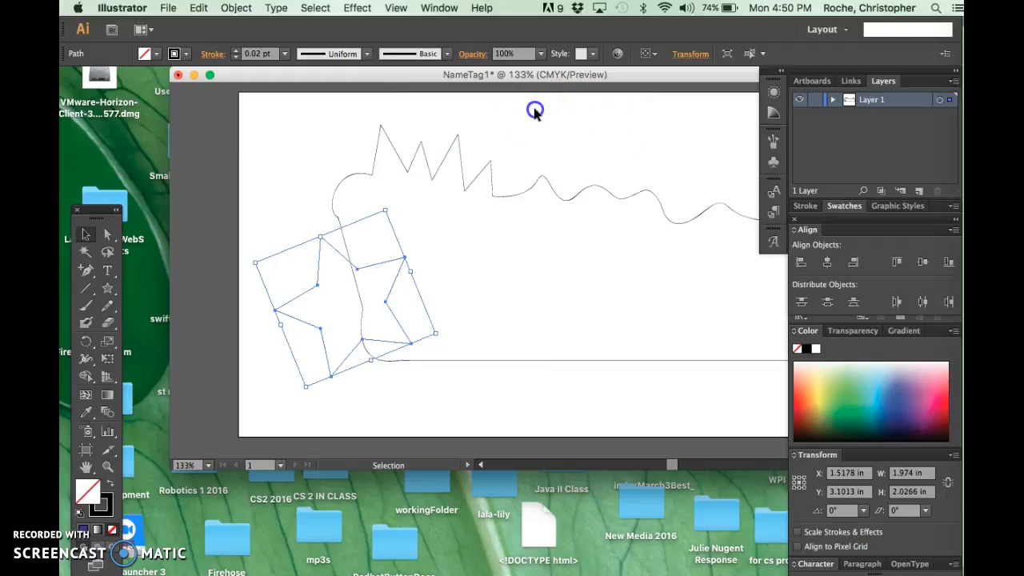
- Show the Pathfinder options and place them over the upper part of the artboard, clear of the star
click(432, 8)
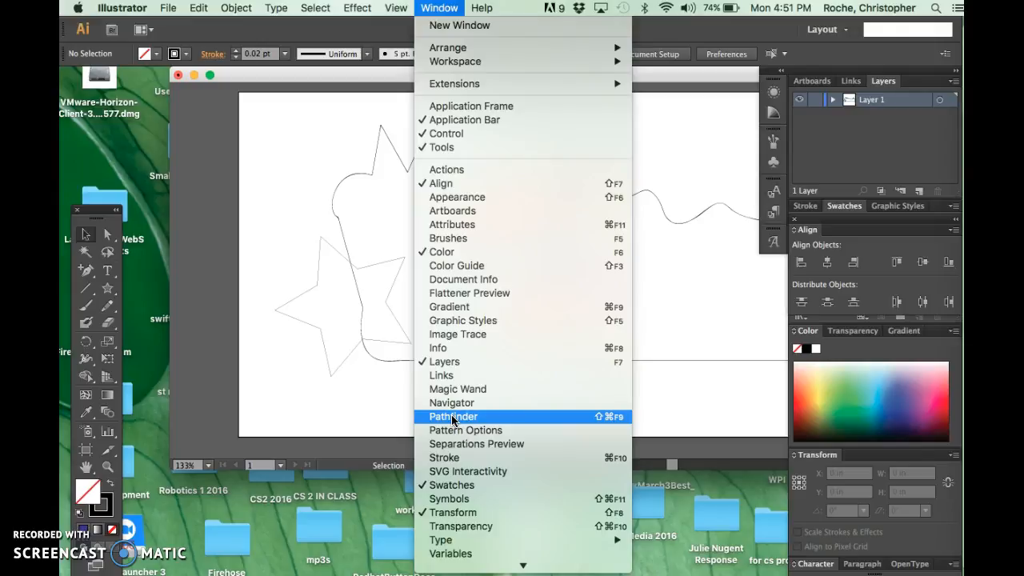
click(452, 417)
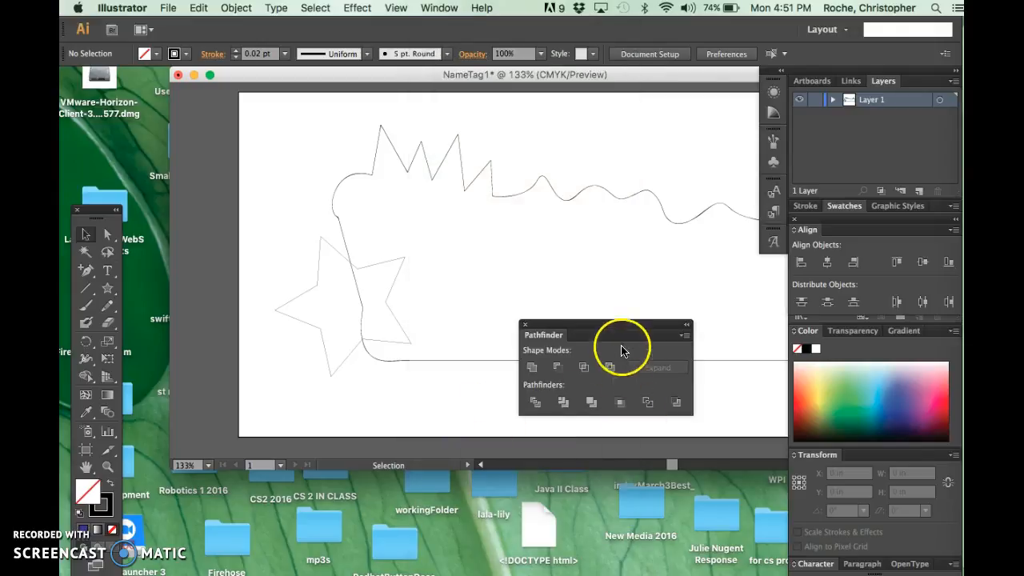
drag(616, 326, 658, 96)
click(583, 130)
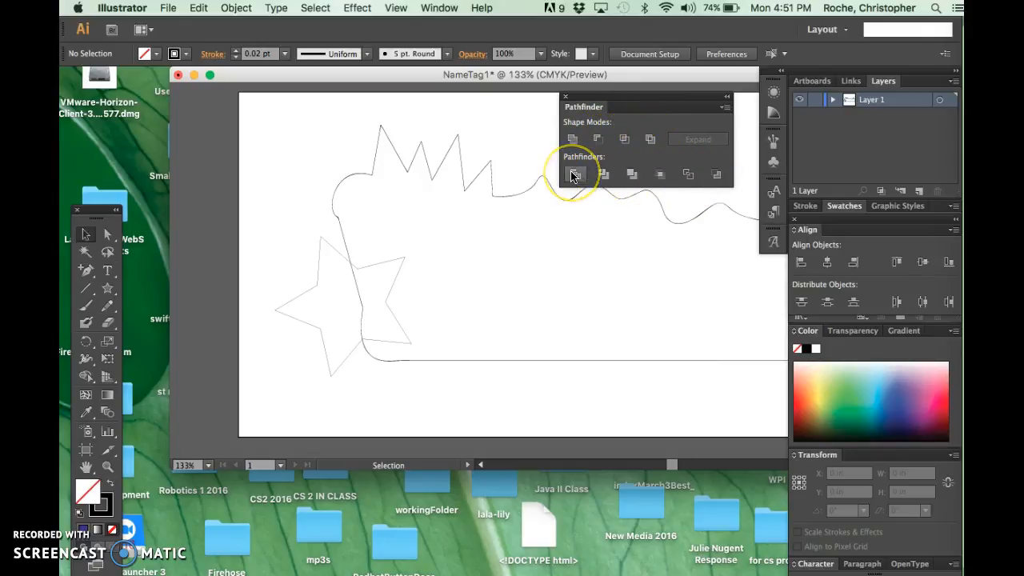
click(574, 138)
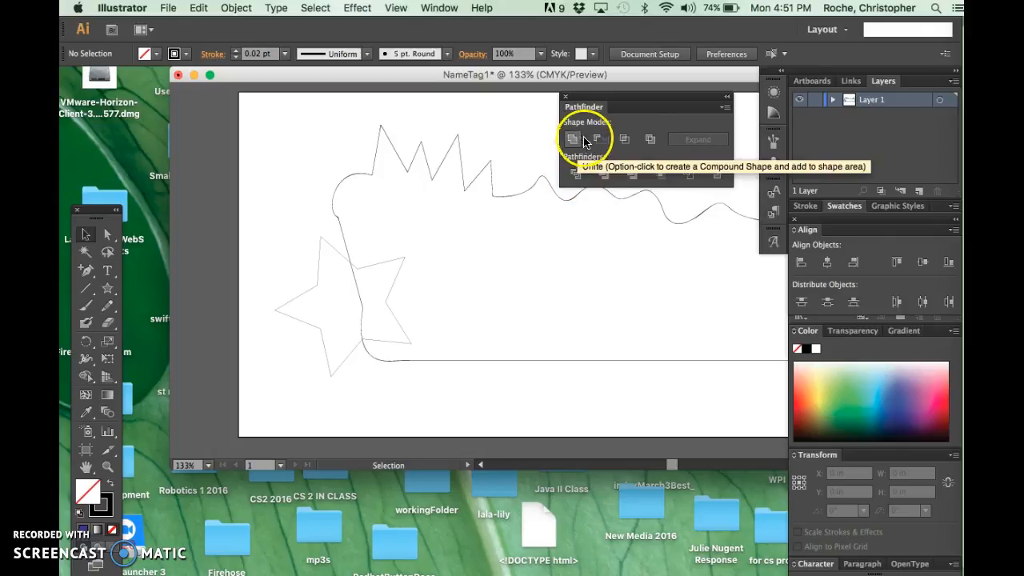
click(580, 142)
click(572, 143)
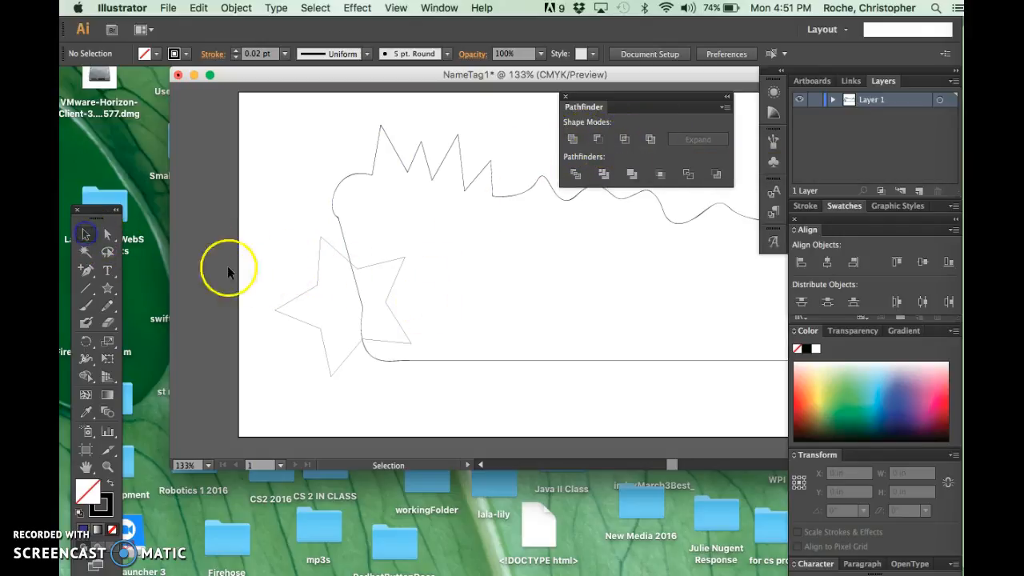
- Move the star over the outline's lower-left corner, to about X 1.73 in, Y 3.68 in, and deselect it
click(317, 288)
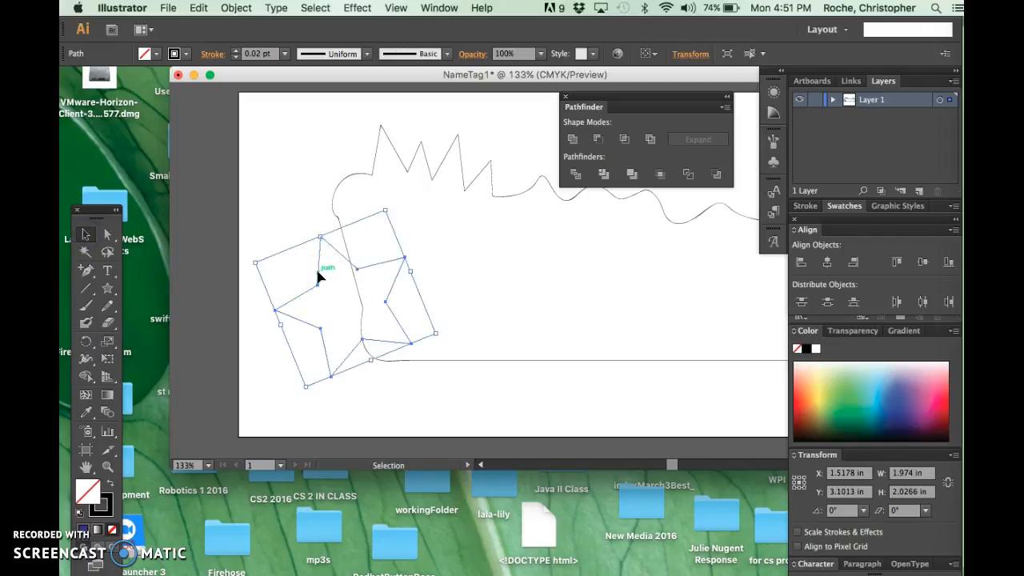
drag(317, 274, 332, 313)
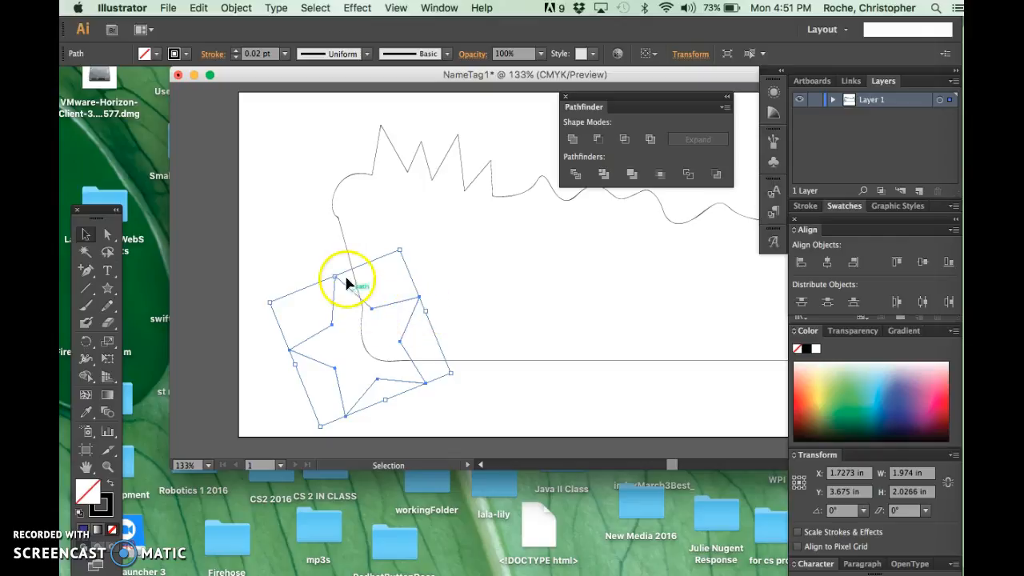
click(300, 173)
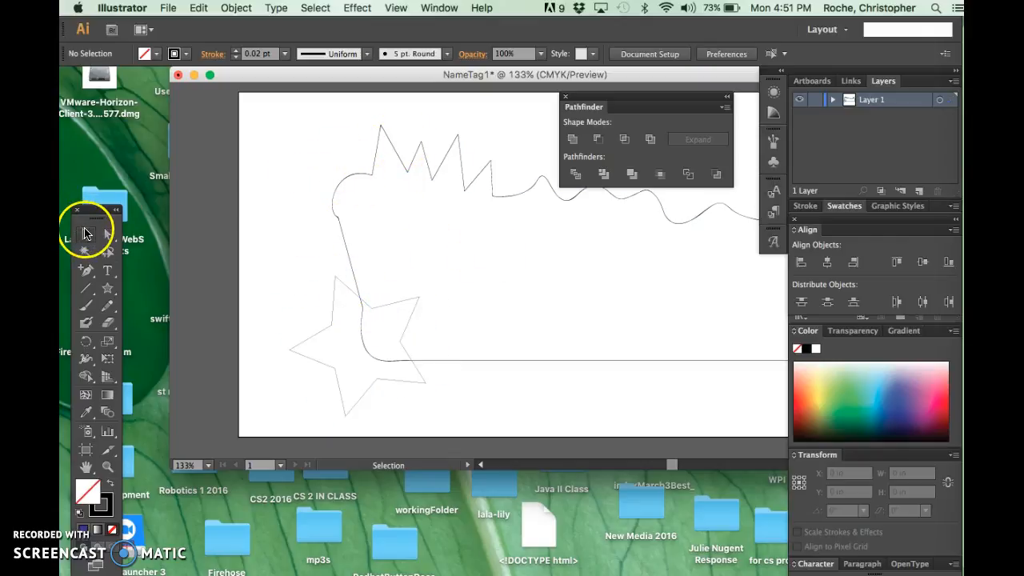
- Unite the name tag outline and the star into one shape, undo the operation, and clear the selection
click(333, 189)
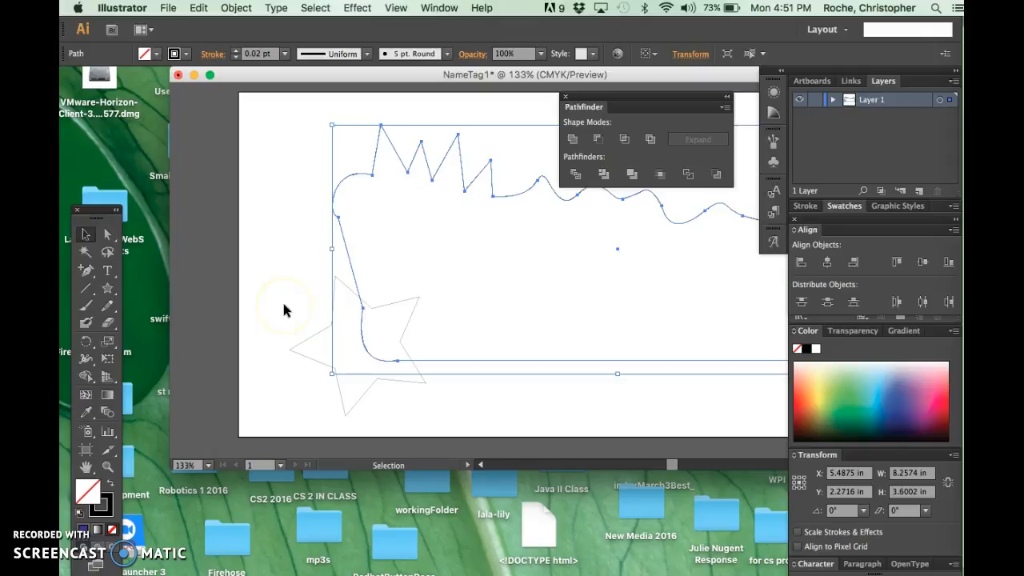
shift+click(305, 340)
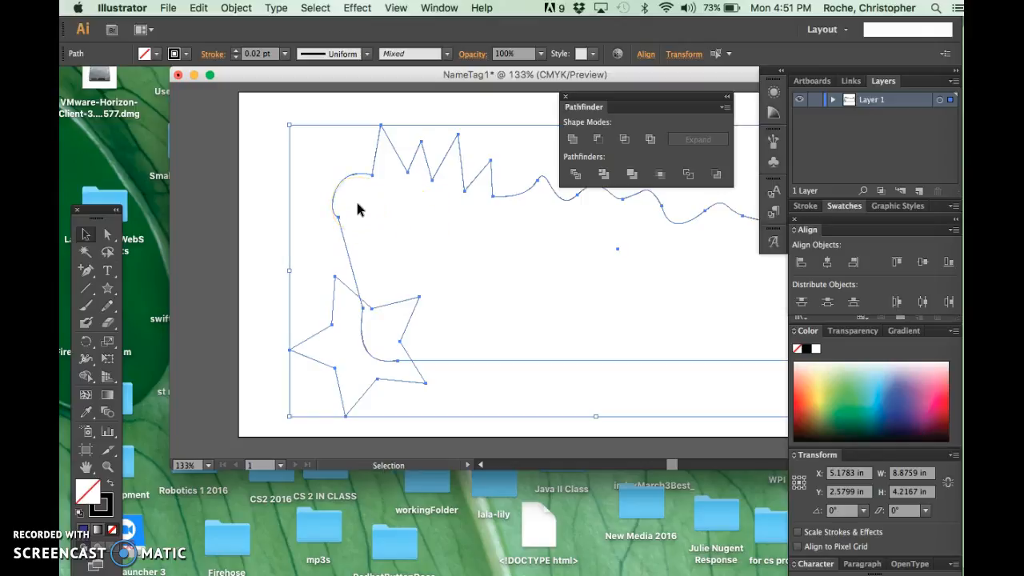
click(571, 141)
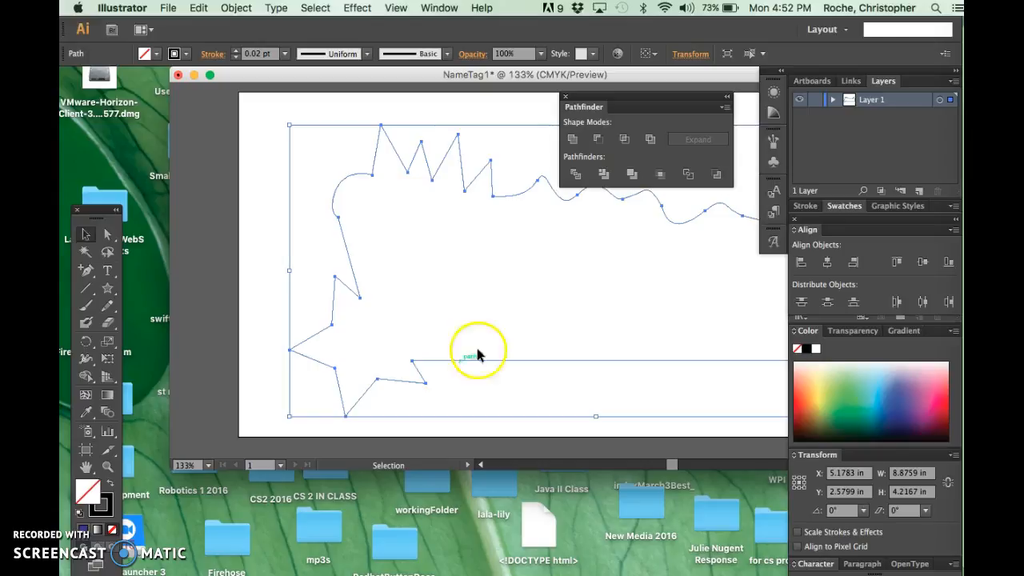
key(super+z)
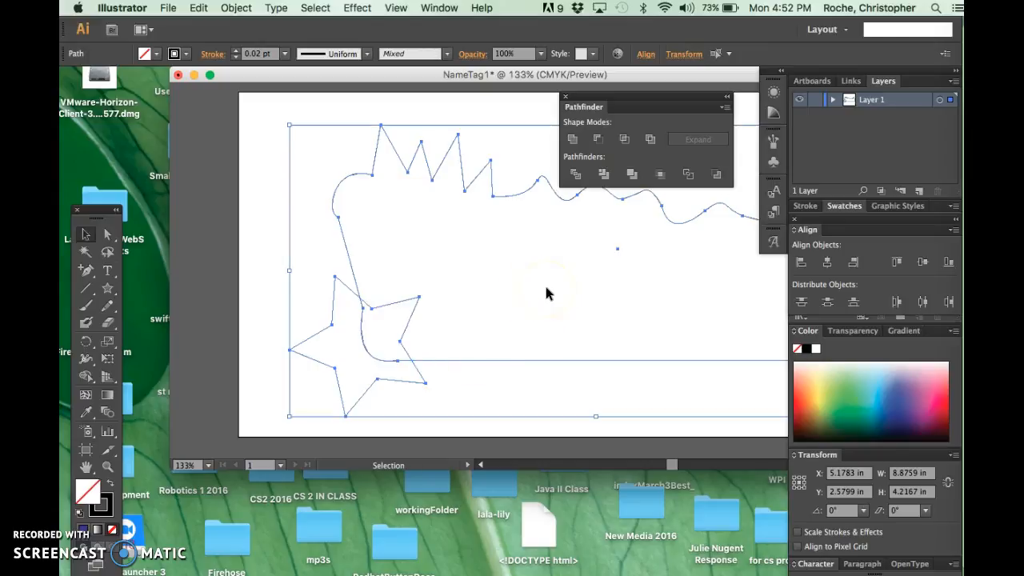
click(254, 262)
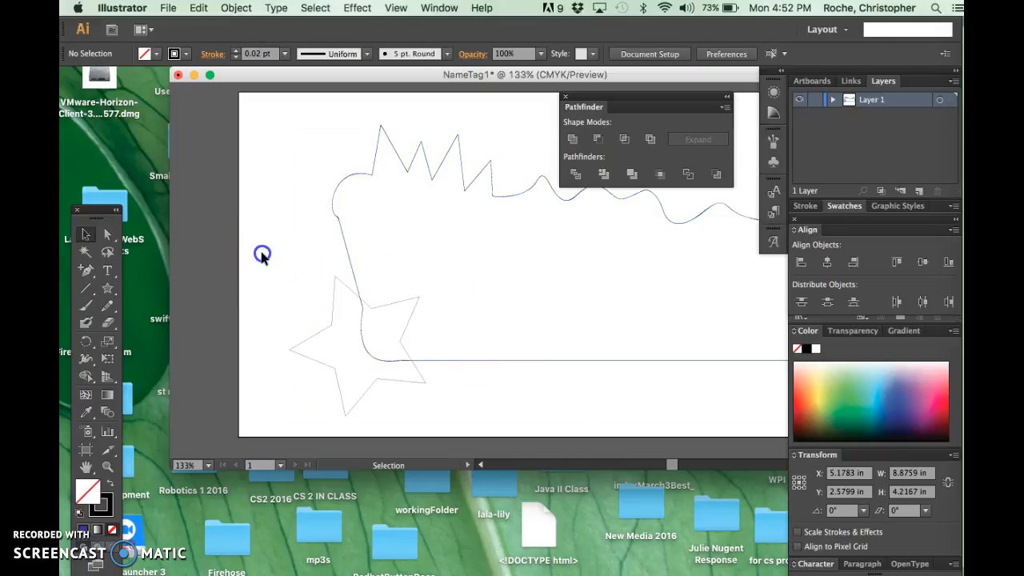
- Subtract the star from the lower-left corner of the name tag outline with Minus Front
click(350, 254)
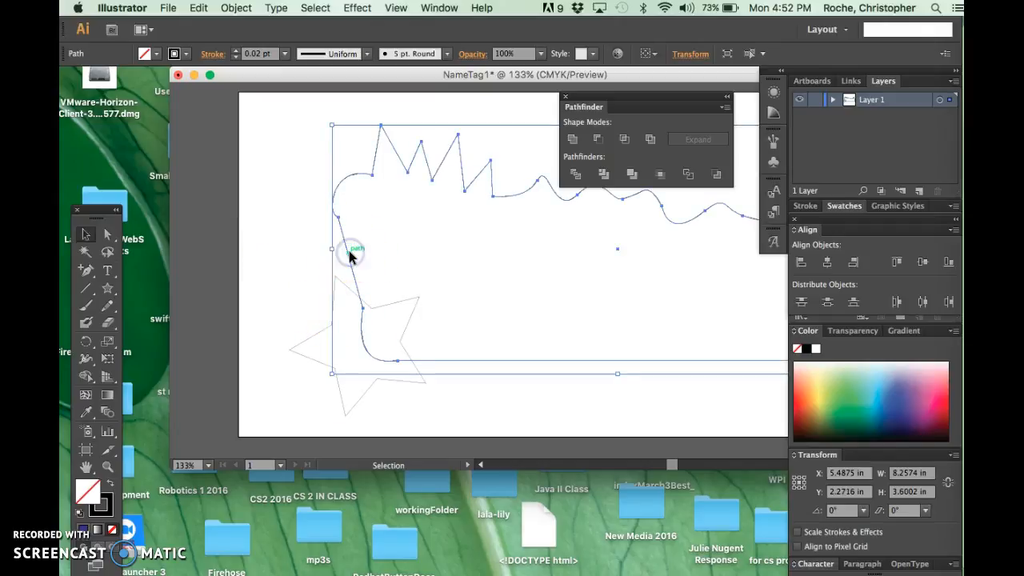
shift+click(318, 337)
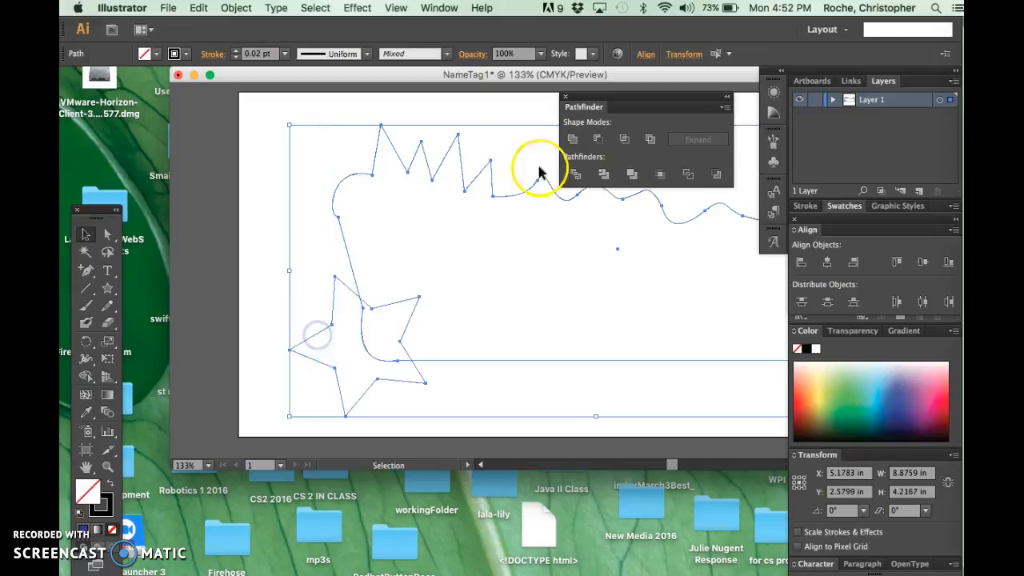
click(600, 142)
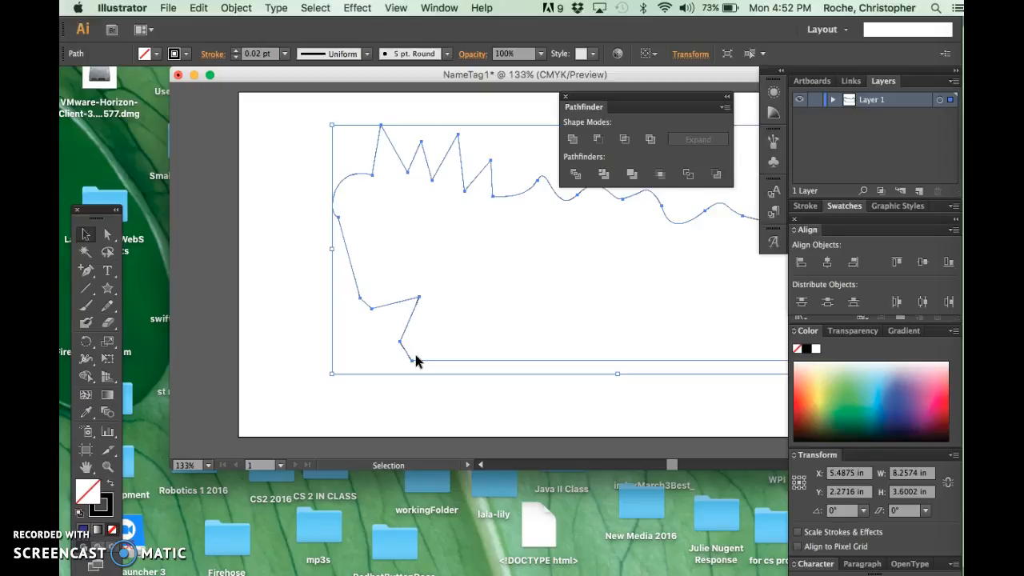
- Undo the Minus Front subtraction, and try Intersect and Exclude on the outline and star, undoing each operation
key(super+z)
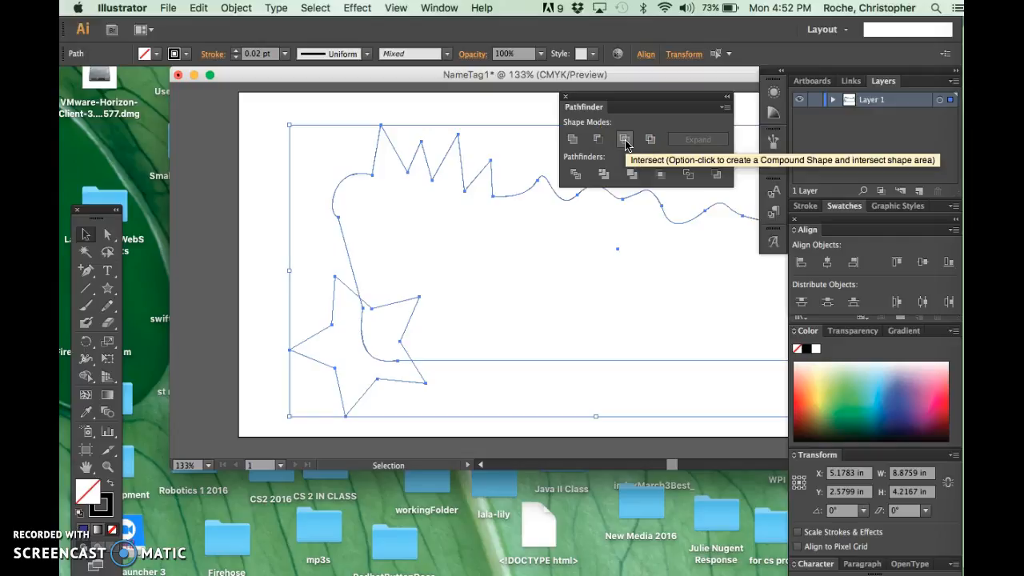
click(526, 232)
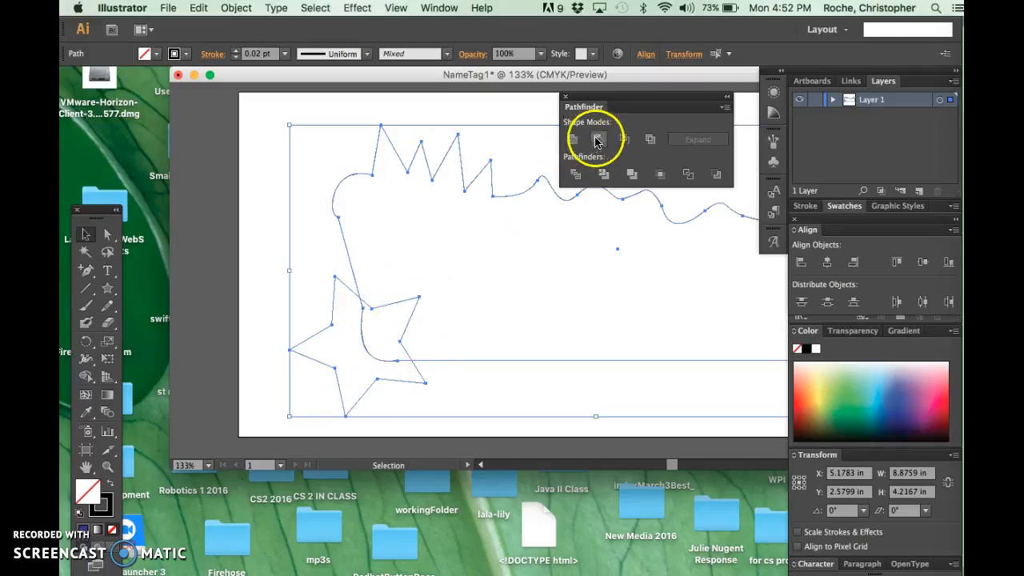
click(628, 142)
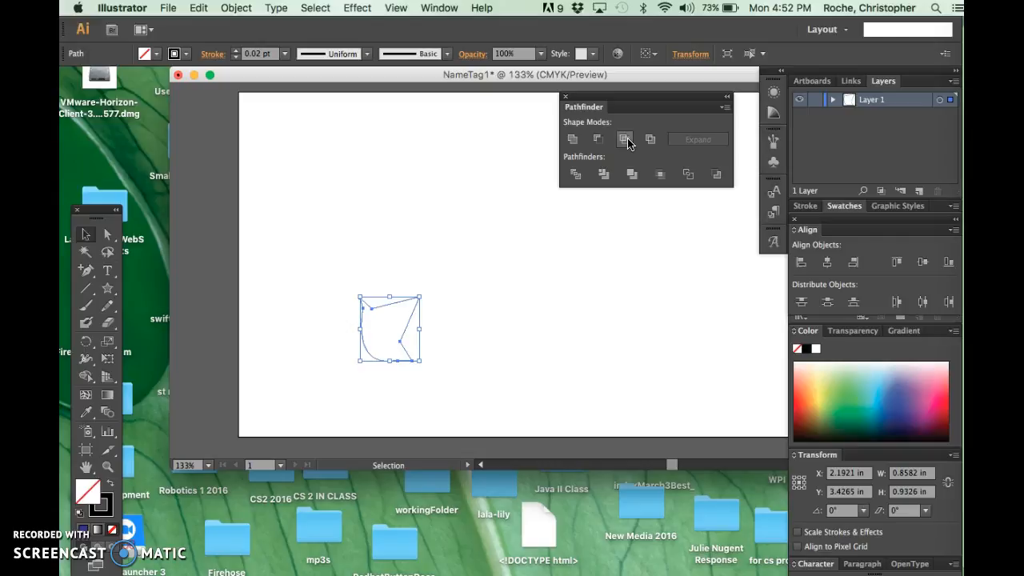
key(super+z)
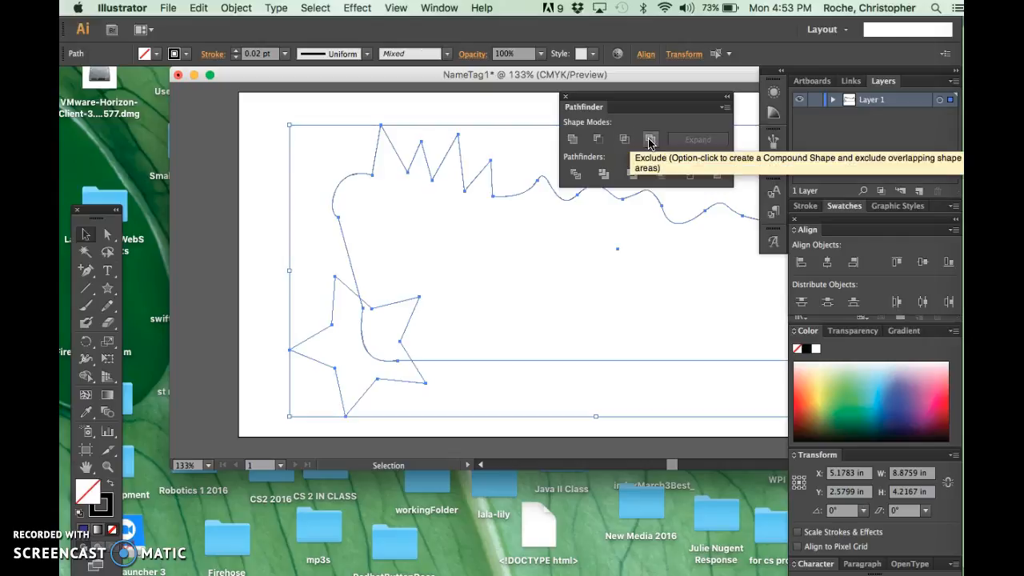
click(651, 141)
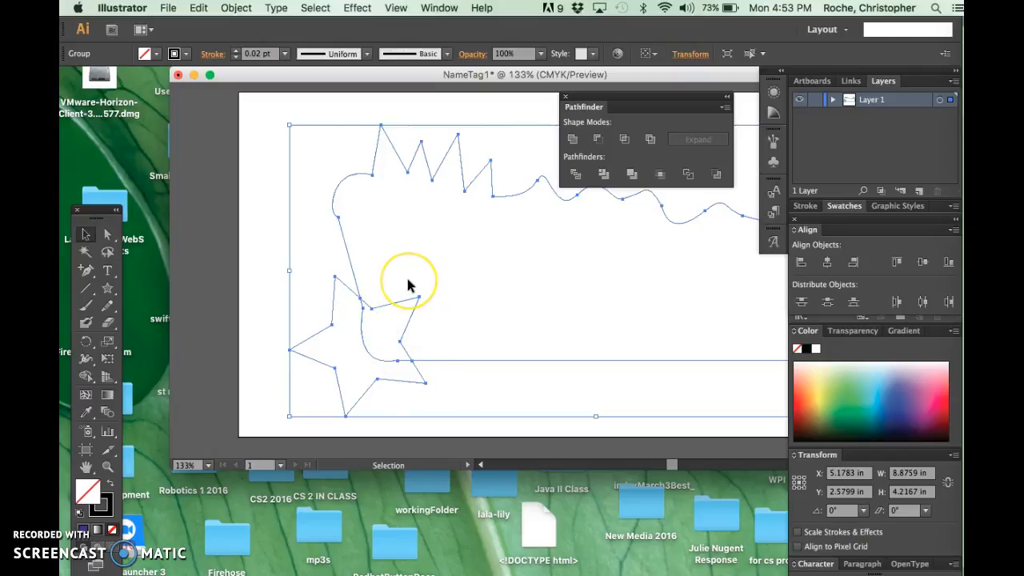
key(super+z)
- Unite the star with the lower-left corner of the name tag outline
click(574, 140)
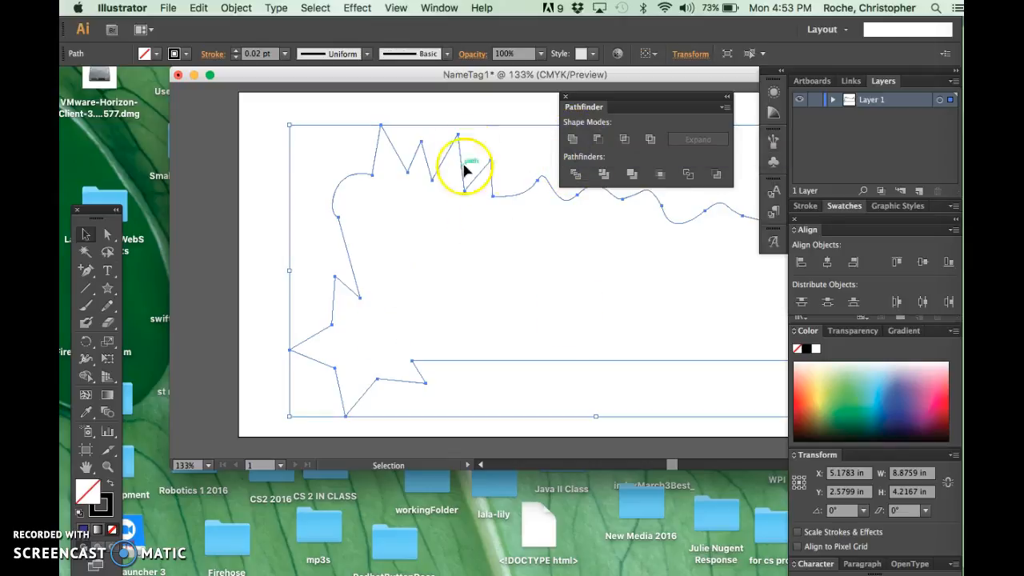
scroll(549, 354, right, 5)
scroll(550, 354, down, 1)
scroll(550, 354, up, 5)
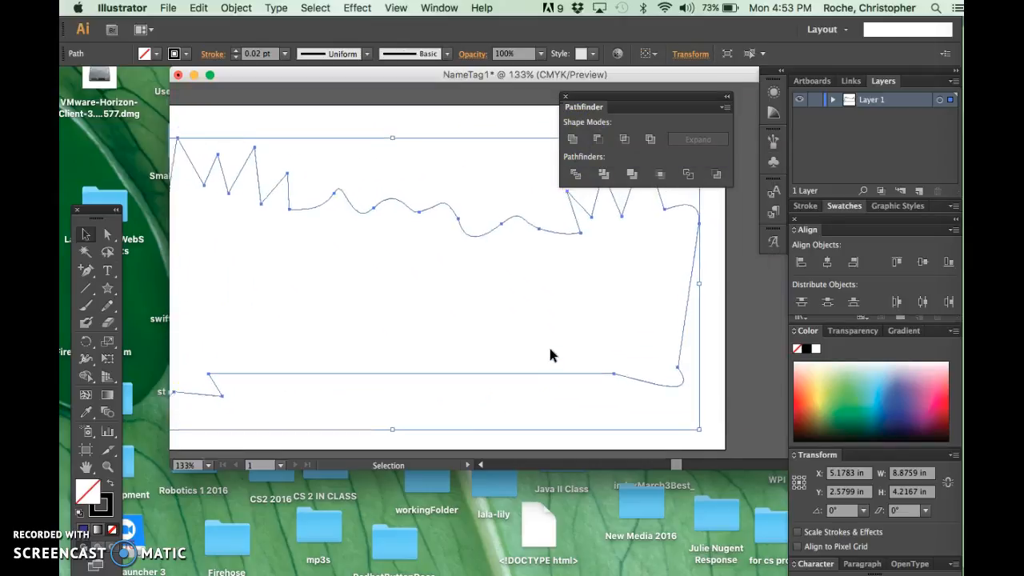
scroll(549, 349, down, 2)
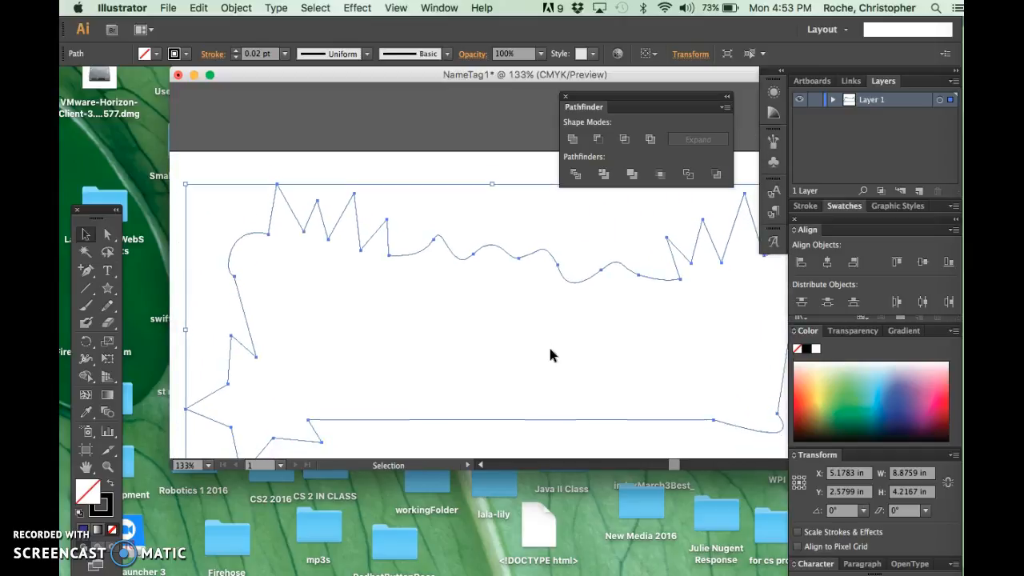
click(536, 352)
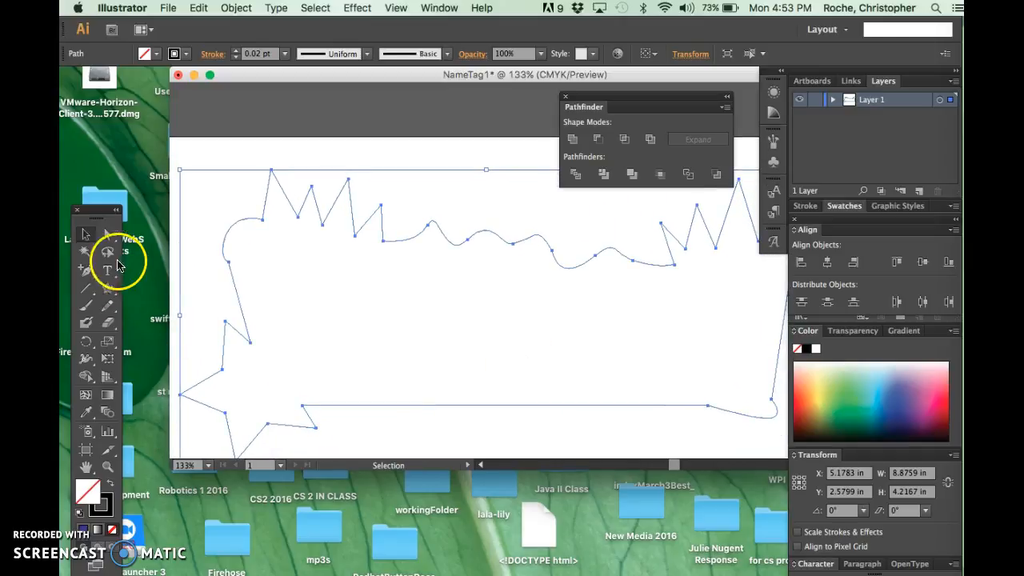
- Draw a second star, shrink it to about 1.57 by 1.65 in, and place it over the outline's lower edge beside the first star
click(108, 287)
drag(375, 366, 441, 419)
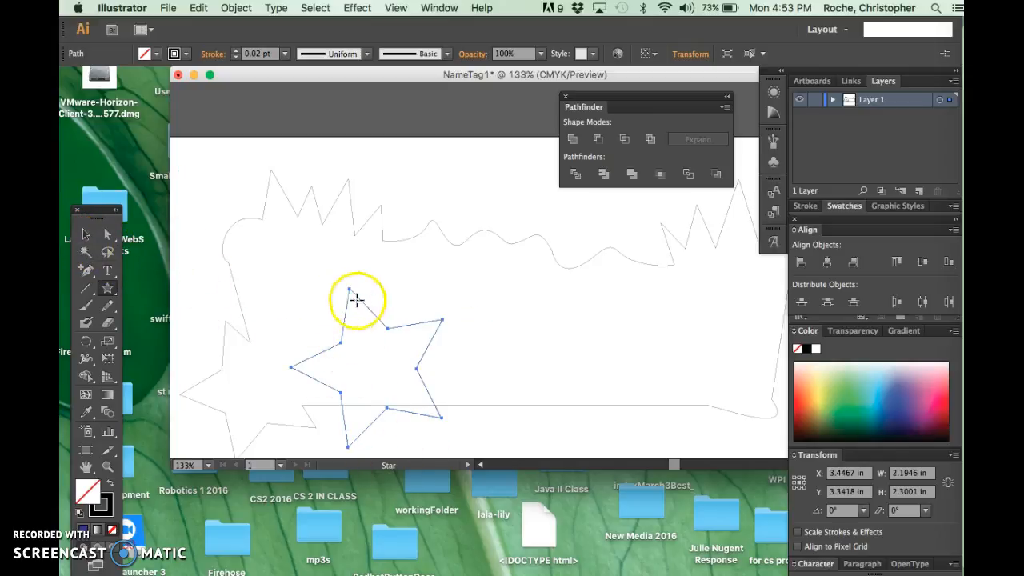
click(83, 237)
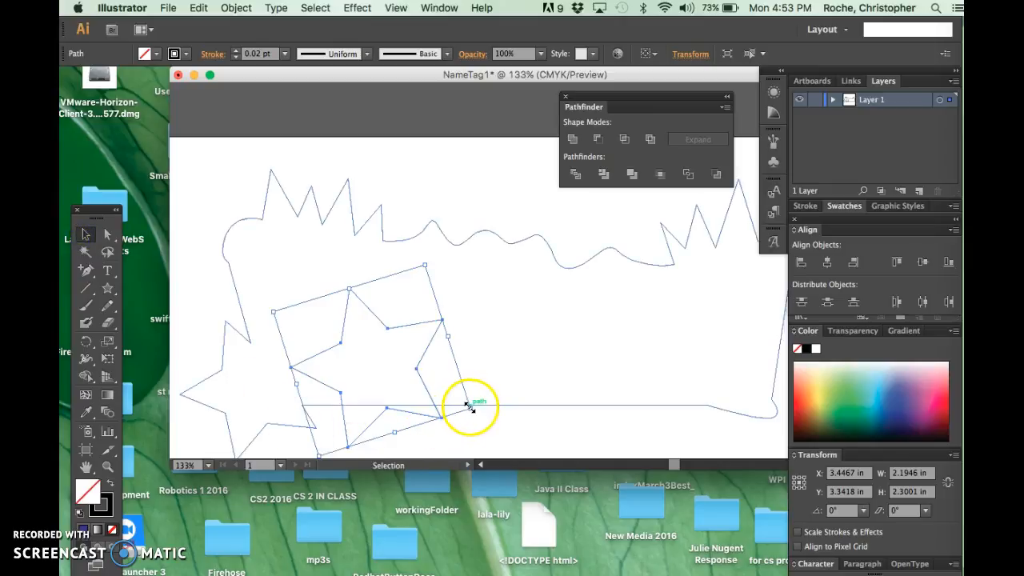
drag(469, 407, 417, 388)
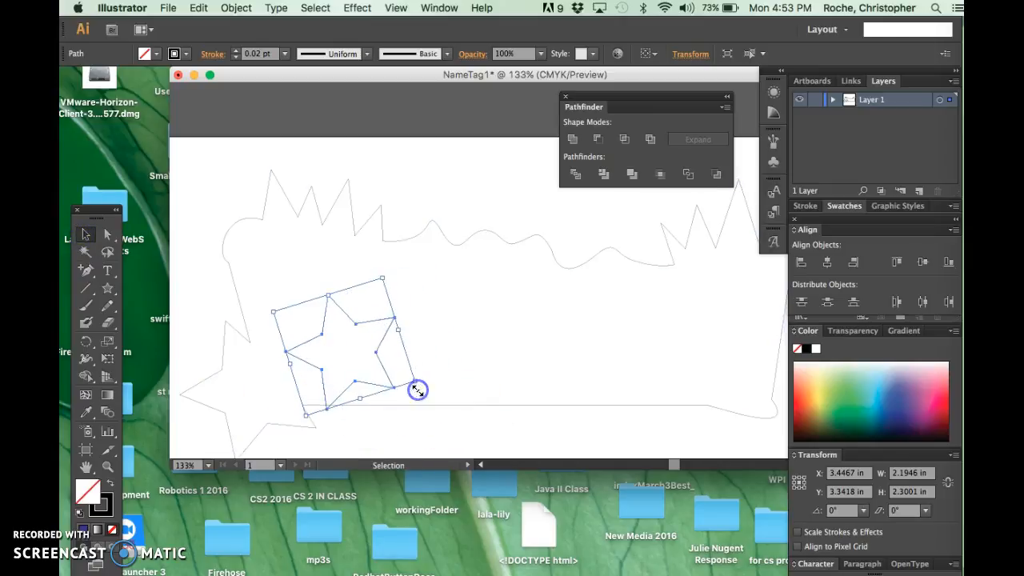
drag(350, 319, 382, 368)
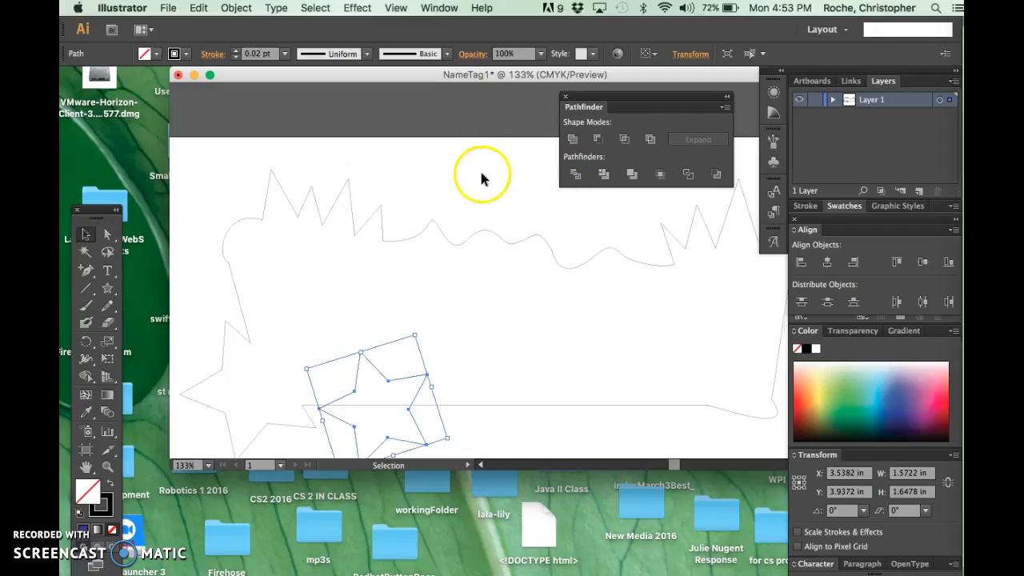
- Select the name tag outline together with the second star and unite them into one shape
click(88, 233)
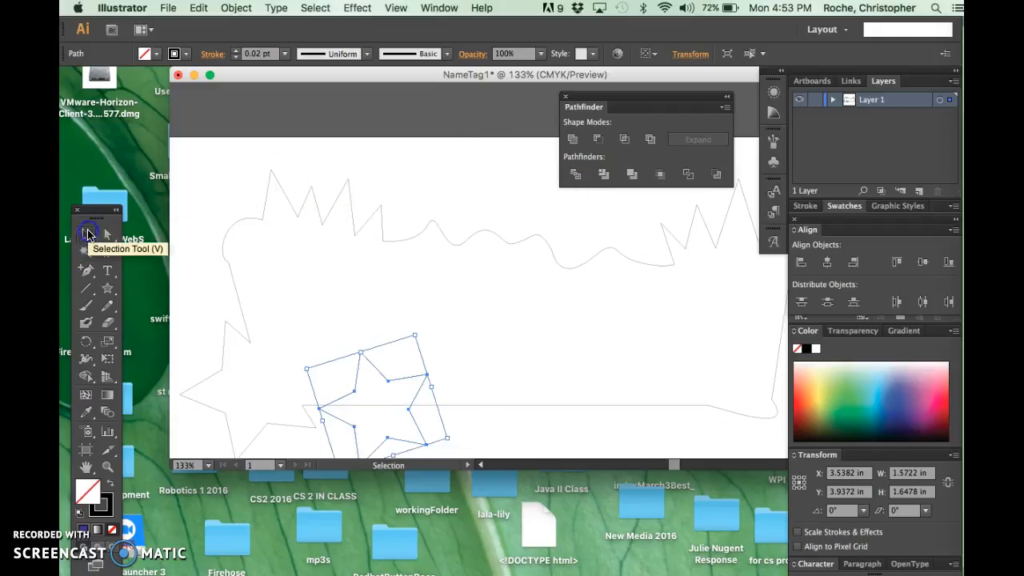
click(228, 250)
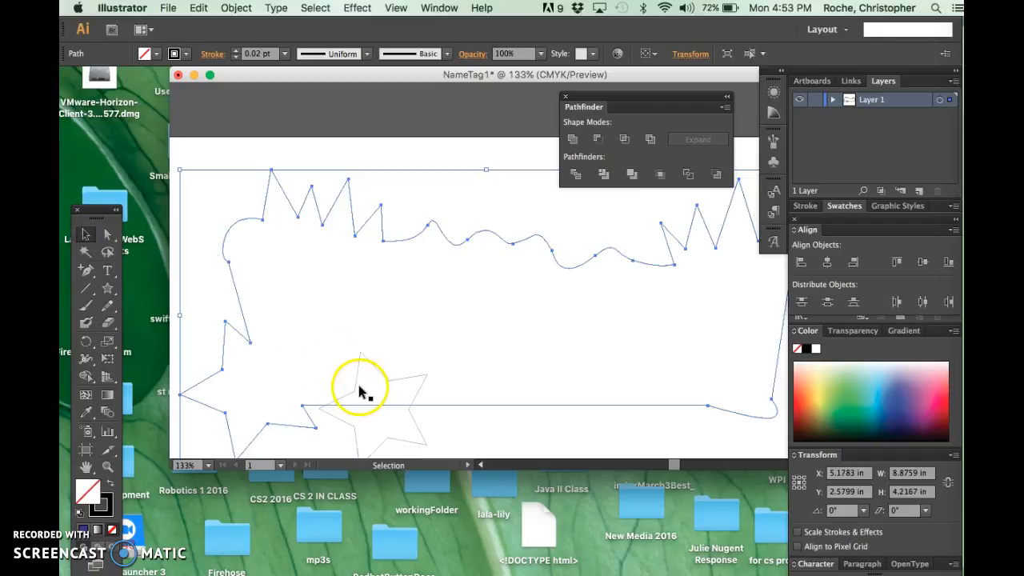
shift+click(353, 431)
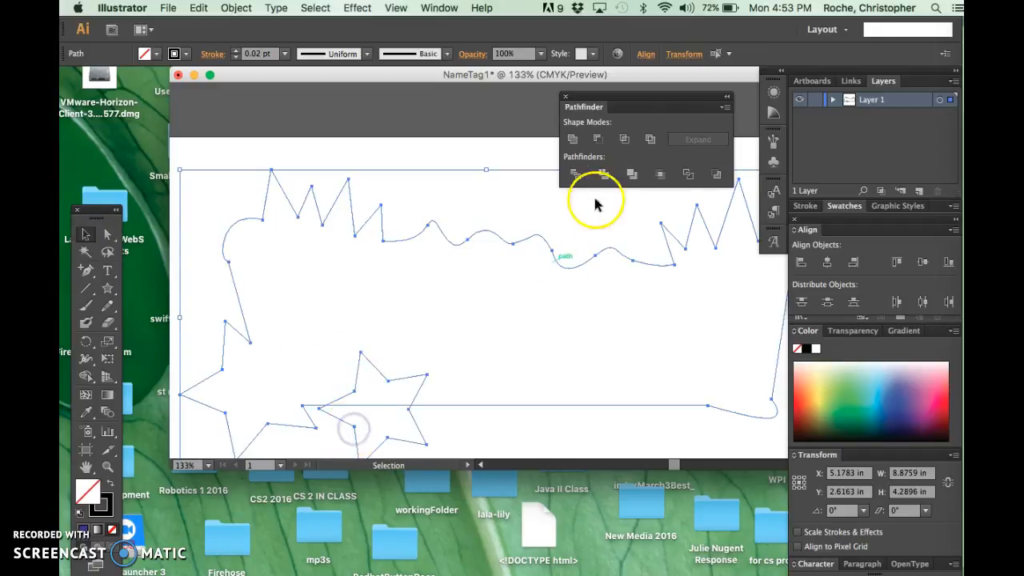
click(573, 141)
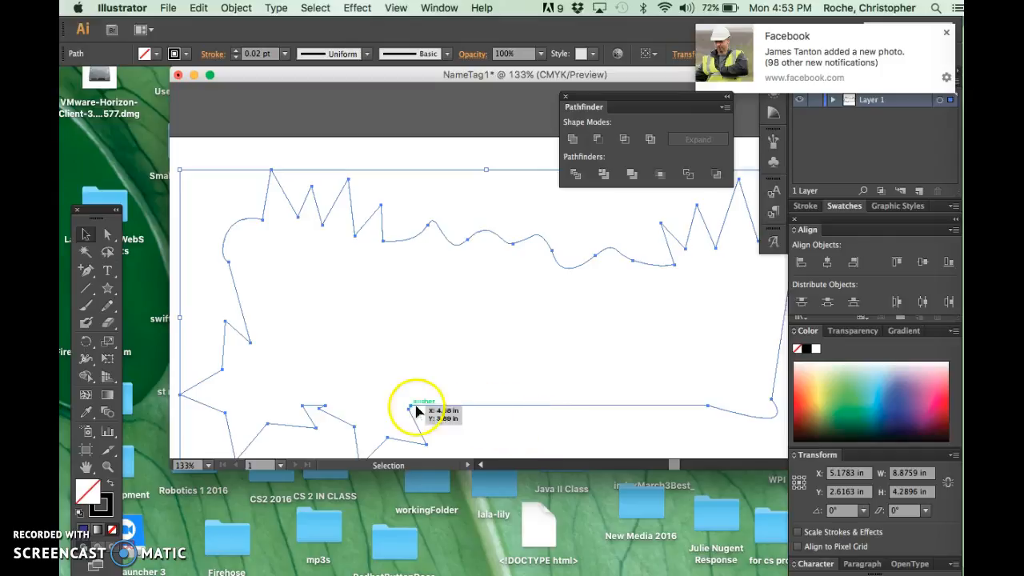
- Draw a third star inside the name tag and shrink it to about 1.92 by 1.99 in
click(108, 288)
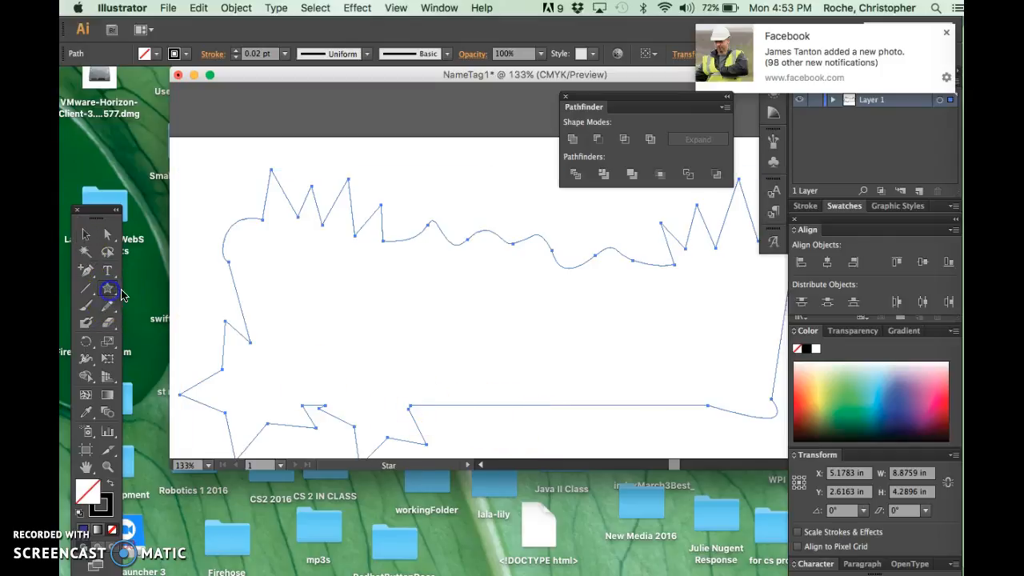
drag(483, 361, 579, 425)
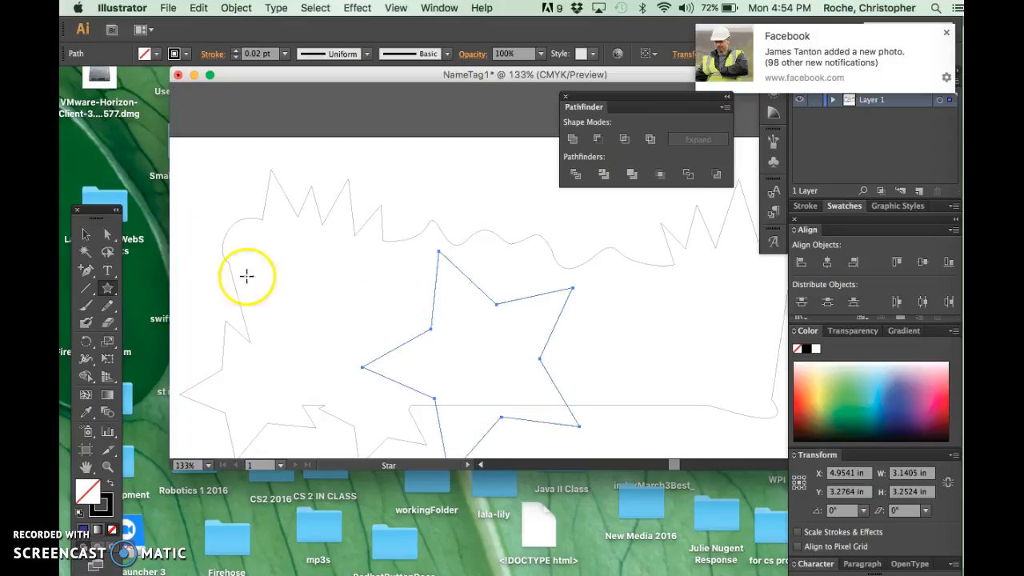
click(85, 233)
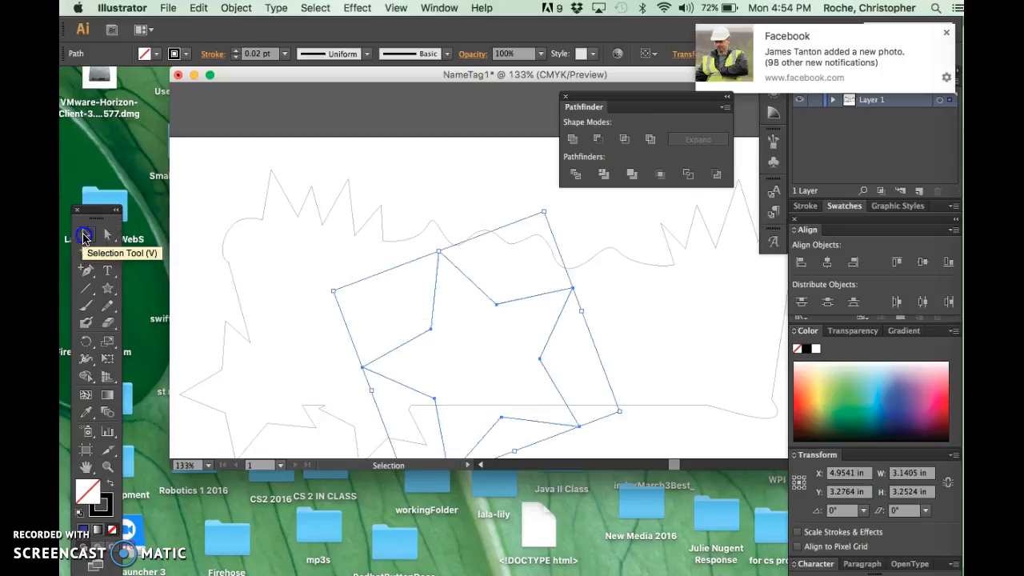
drag(510, 304, 635, 279)
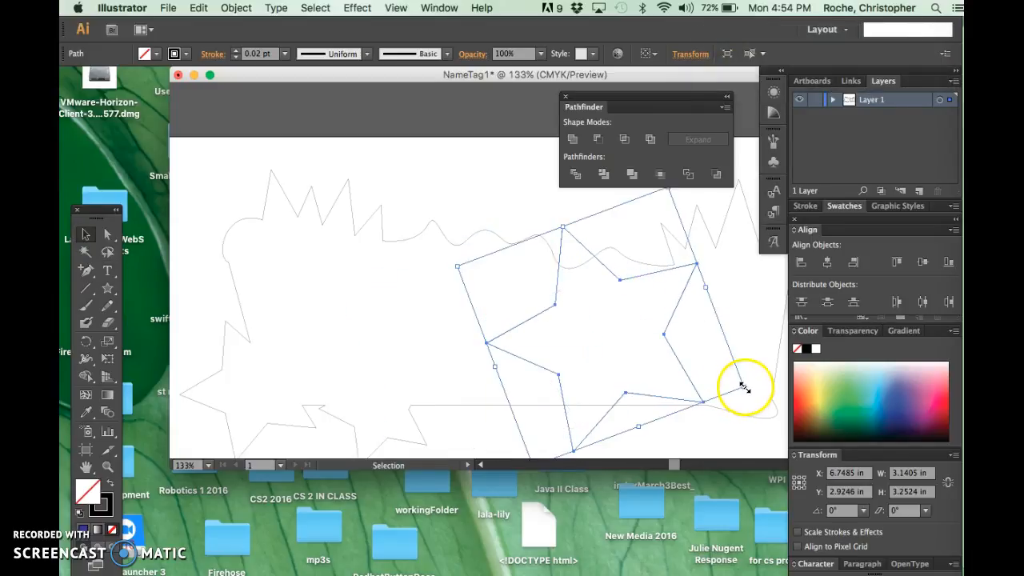
drag(745, 387, 645, 365)
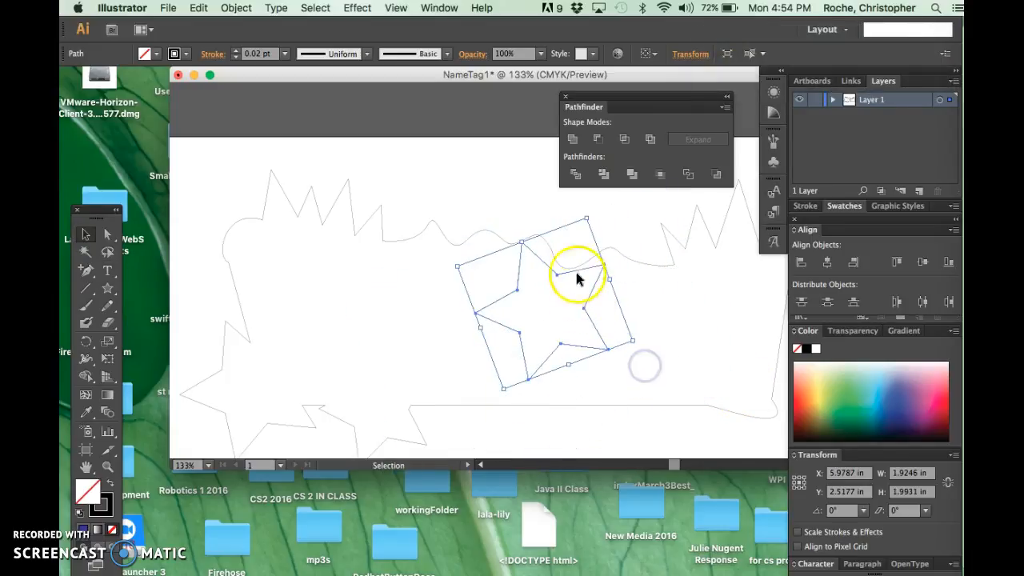
- Move the third star across the outline's lower edge, rotate it slightly, and stretch it to about 2.51 by 2.02 in
drag(564, 276, 539, 350)
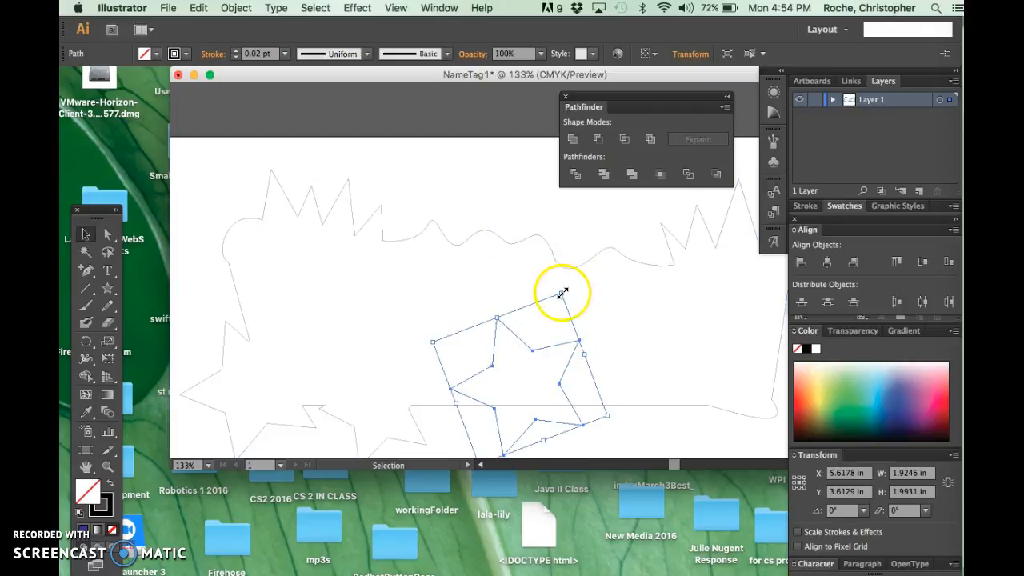
mouse_move(561, 286)
mouse_down()
mouse_move(599, 297)
mouse_move(579, 286)
mouse_up()
drag(590, 364, 624, 344)
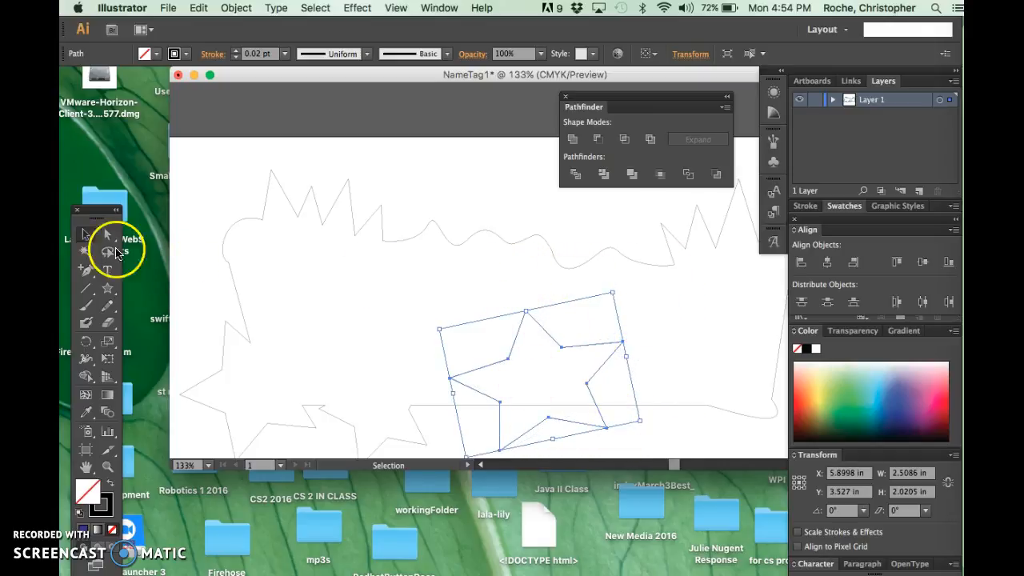
- Reshape the third star by moving its lower-right tip to about X 7.47, Y 4.45 in and its lower-left tip to about X 5.45, Y 4.48 in
click(106, 238)
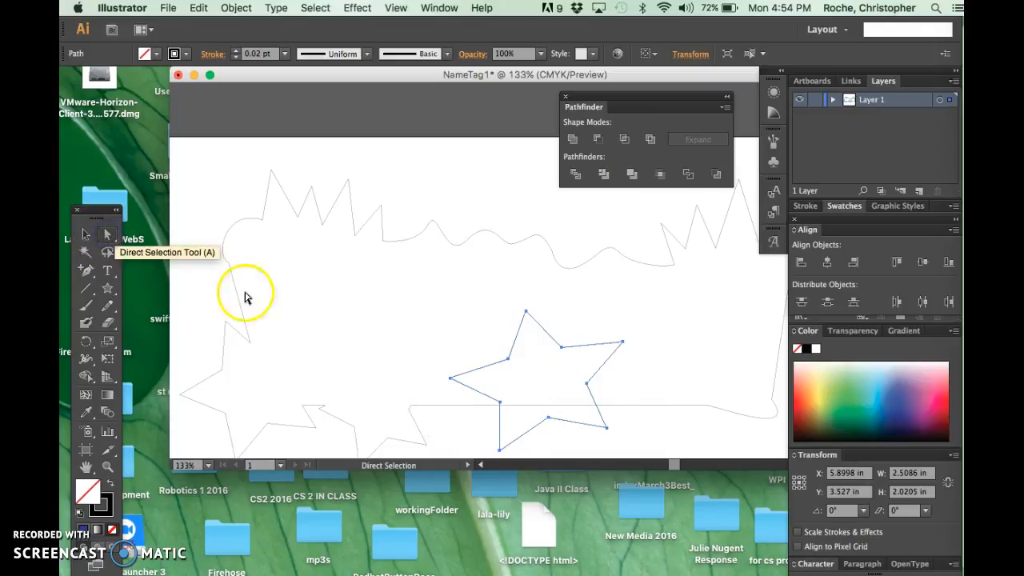
drag(608, 430, 645, 444)
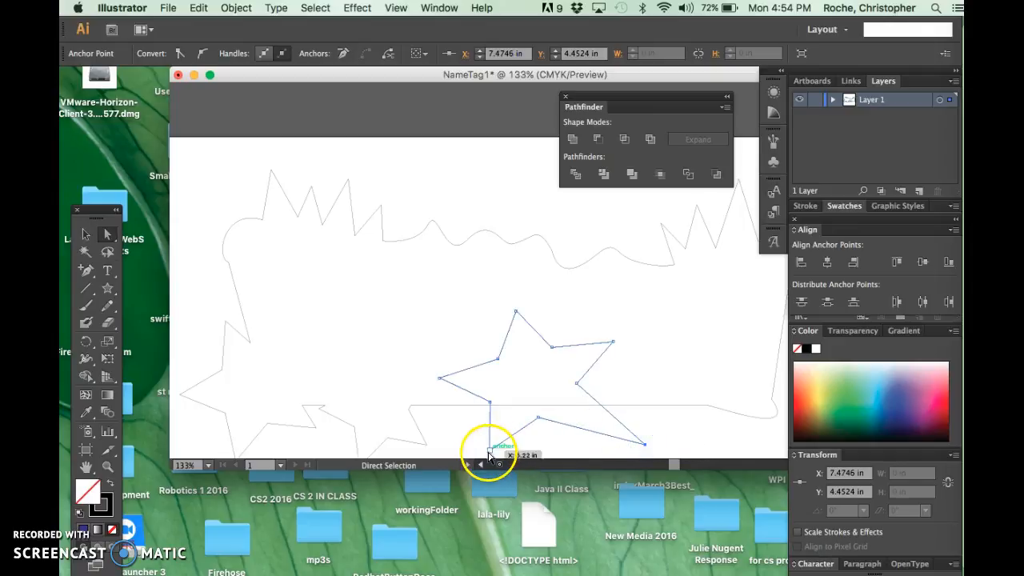
drag(488, 449, 508, 446)
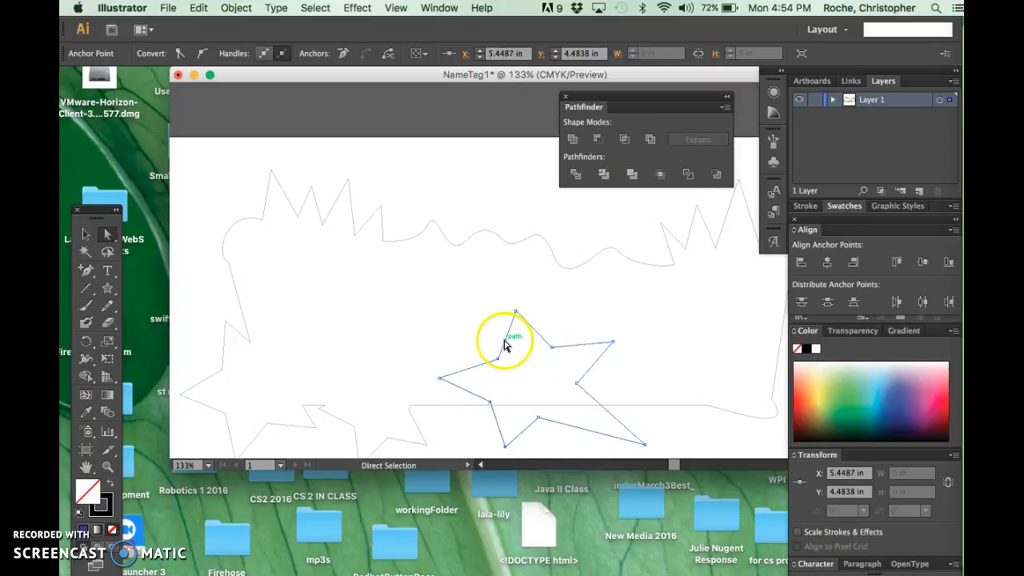
- Select the whole third star and nudge it horizontally toward the second star, to about X 5.67 in
click(86, 235)
click(506, 344)
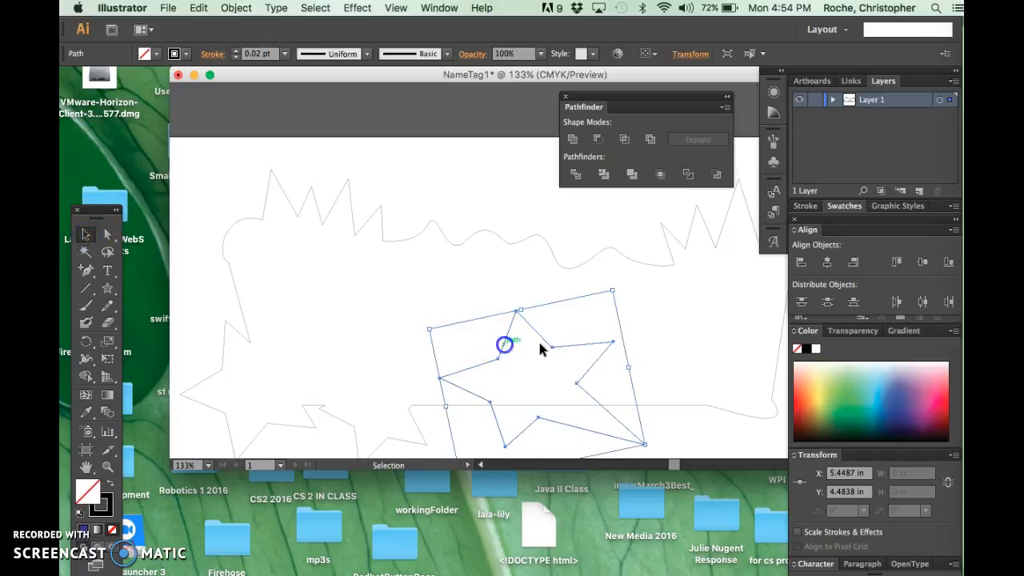
key(Left)
key(Left)
key(Left)
key(Left)
key(Left)
key(Left)
key(Left)
key(Left)
key(Left)
key(Left)
key(Left)
key(Left)
key(Left)
key(Left)
key(Left)
key(Left)
key(Left)
key(Left)
key(Left)
key(Left)
key(Left)
key(Left)
key(Left)
key(Left)
key(Left)
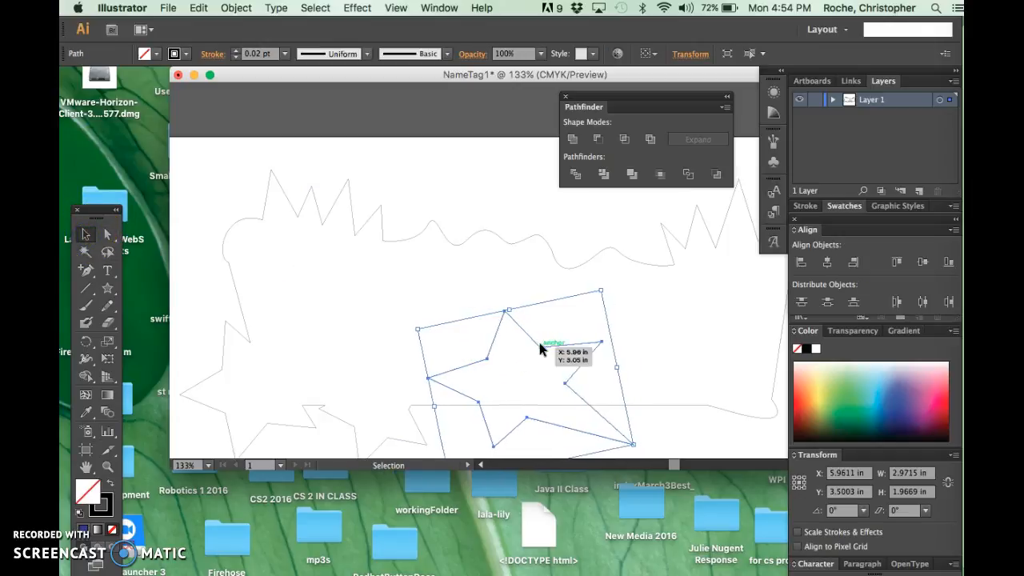
key(Left)
key(Left)
key(Left)
key(Left)
key(Left)
key(Left)
key(Left)
key(Left)
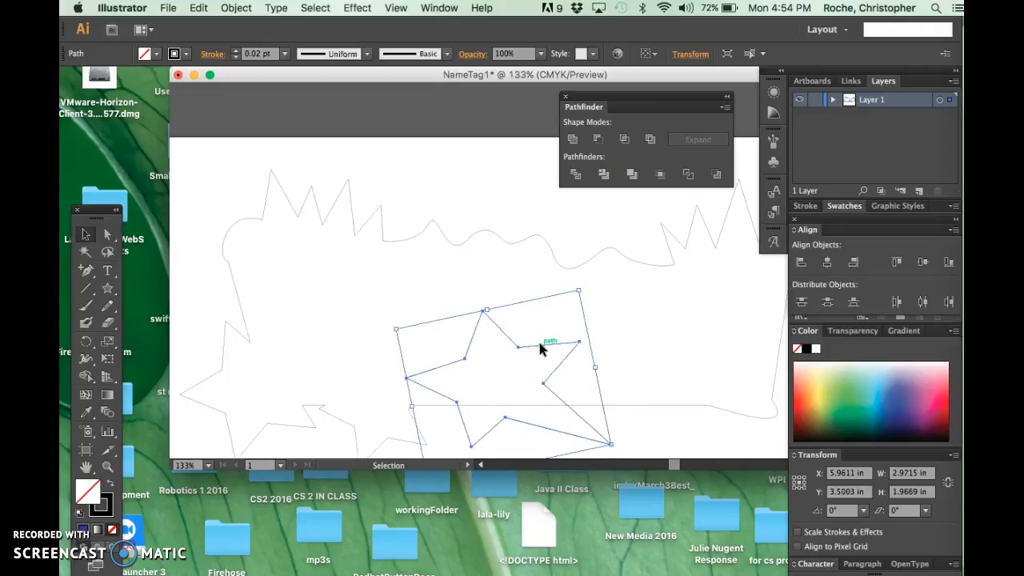
key(Right)
key(Right)
key(Right)
key(Right)
key(Right)
key(Right)
key(Right)
key(Right)
key(Right)
key(Right)
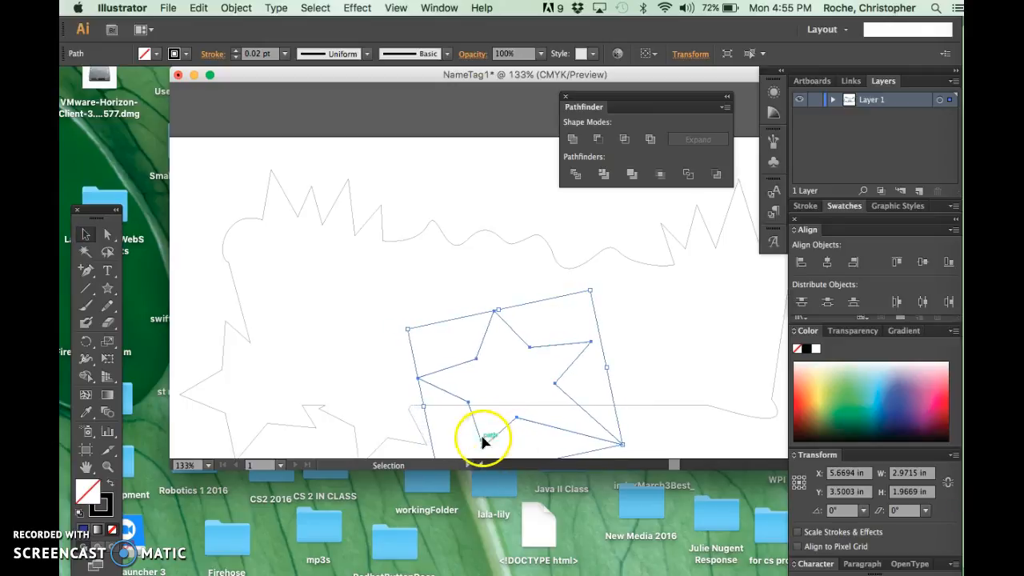
- Move only the third star's lower-left tip inward to about X 5.23 in, Y 4.39 in
click(107, 235)
click(481, 446)
click(483, 447)
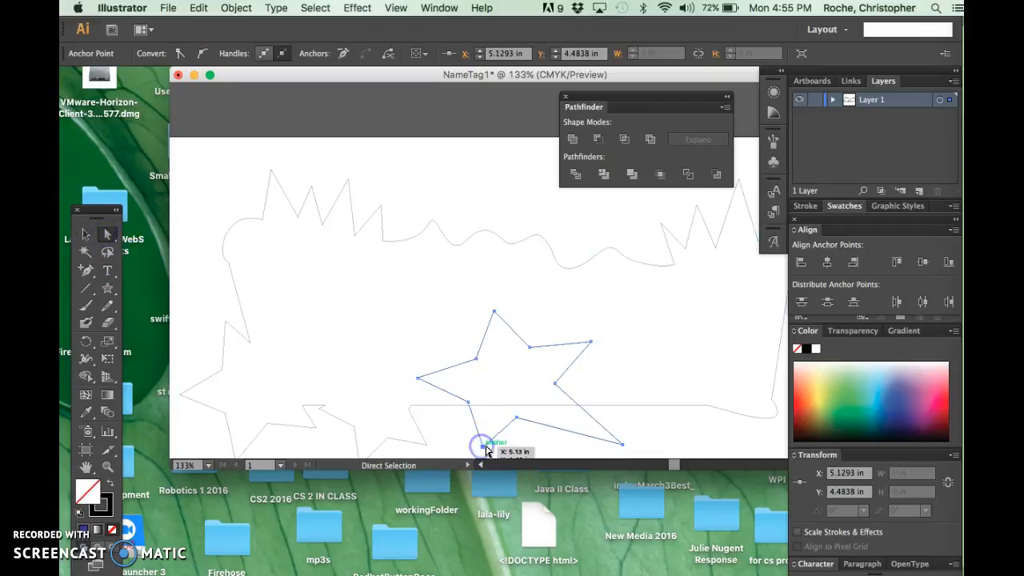
drag(482, 446, 490, 440)
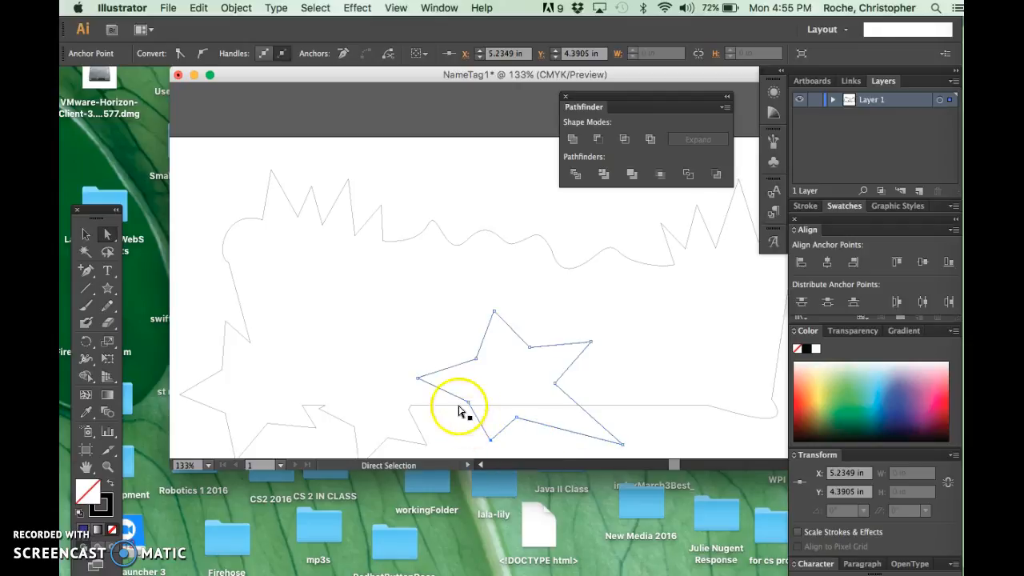
- Move the outline's anchor at the second star's lower-right tip to about X 4.32 in, Y 4.40 in, undoing a first attempt
click(409, 434)
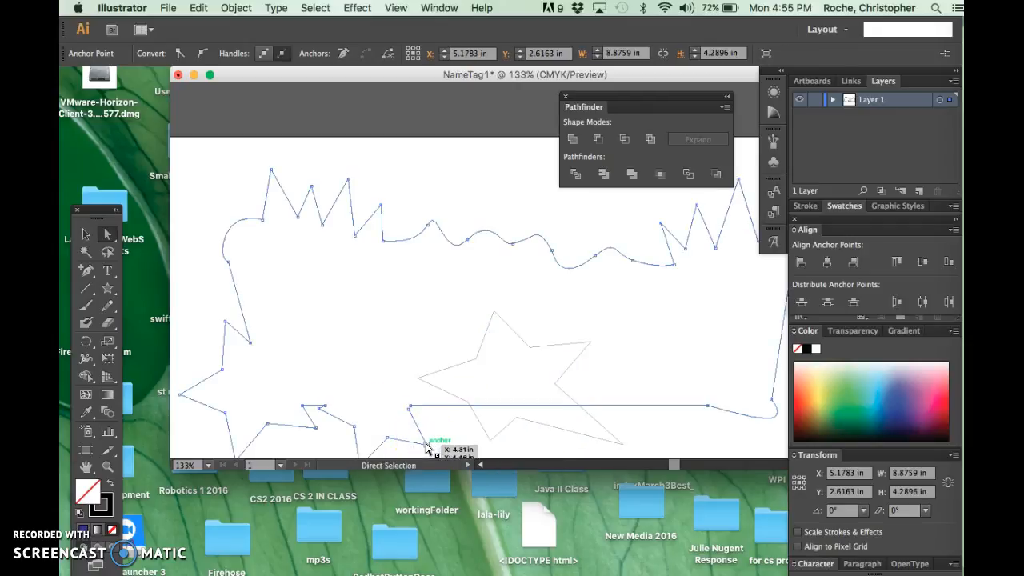
drag(413, 444, 428, 441)
click(446, 435)
key(super+z)
drag(415, 440, 428, 440)
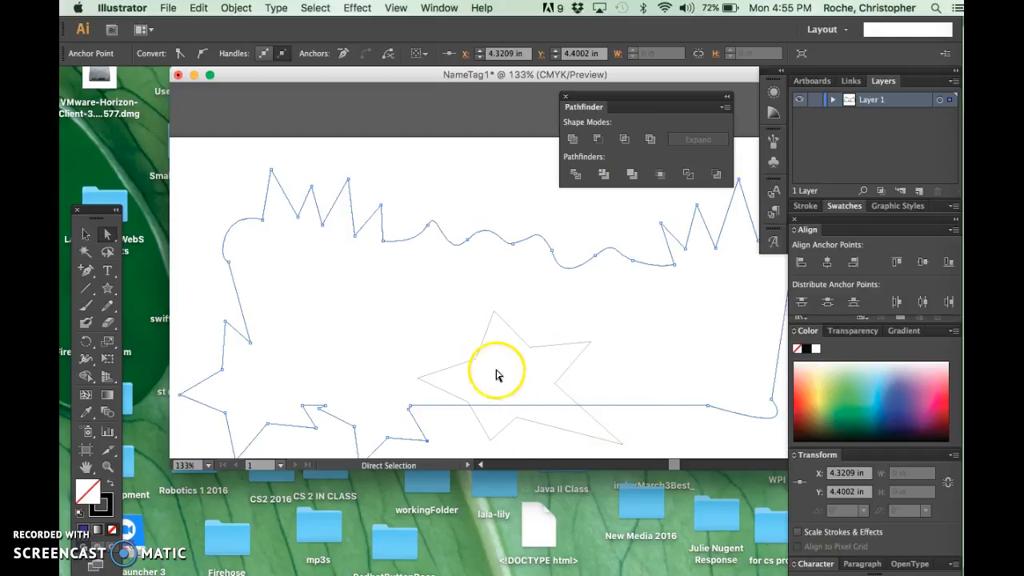
- Nudge the third star's top tip and upper-left inner corner down until the star is about 1.74 in high
click(496, 373)
click(483, 356)
click(86, 234)
key(Down)
key(Down)
key(Down)
key(Down)
key(Down)
key(Down)
key(Down)
key(Down)
key(Down)
key(Down)
key(Down)
key(Down)
key(Down)
key(Down)
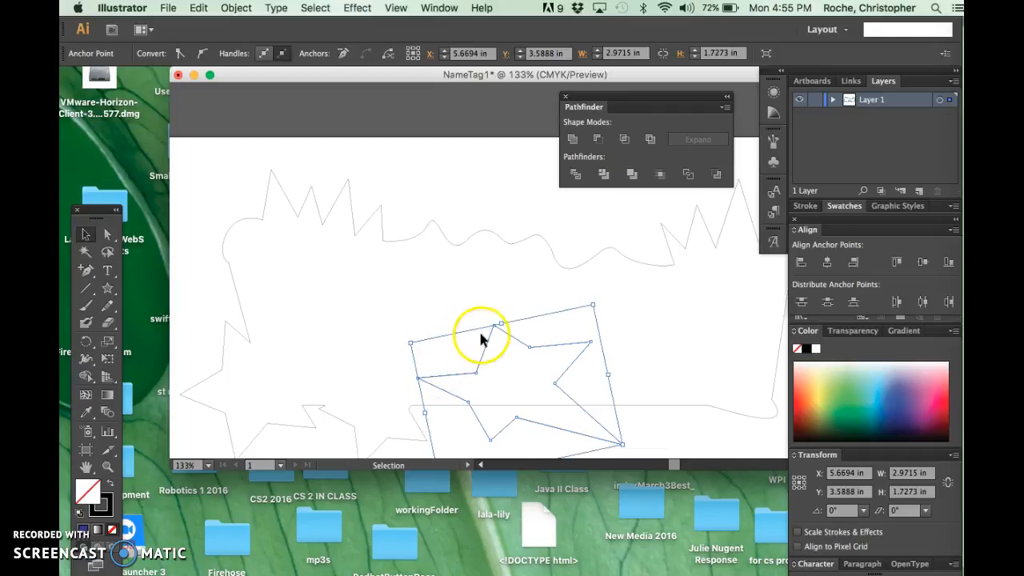
key(Up)
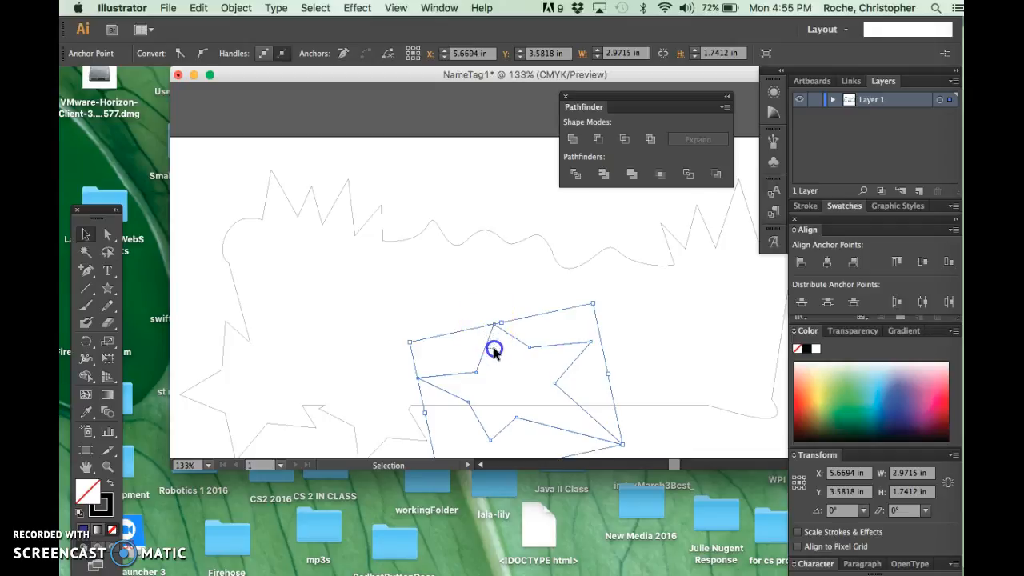
- Move the whole third star down and toward the tag's right end, and rotate it slightly counter-clockwise, centring it at about X 5.85, Y 3.81 in
click(540, 324)
click(522, 345)
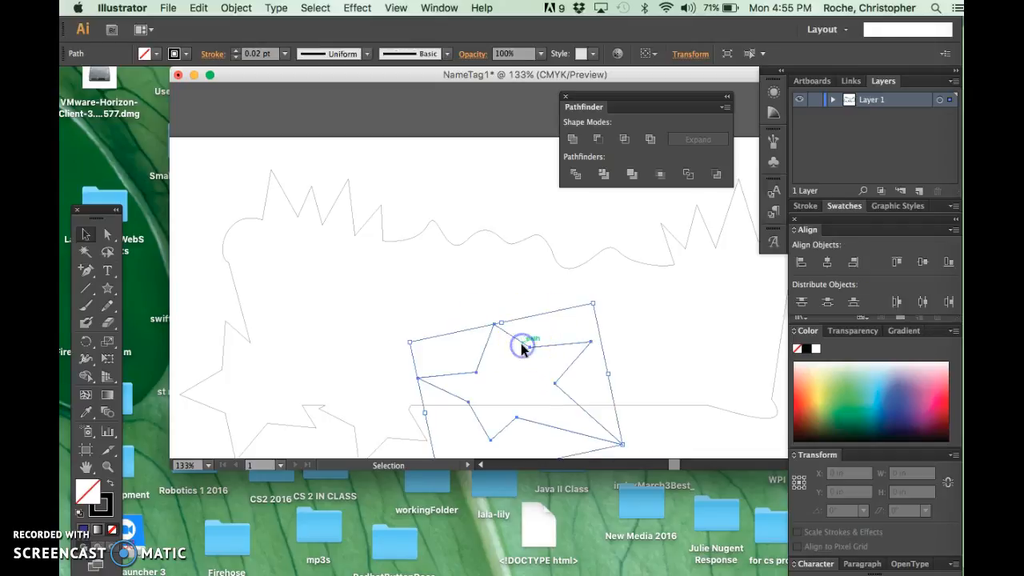
mouse_move(522, 345)
mouse_down()
mouse_move(523, 363)
mouse_move(535, 359)
mouse_up()
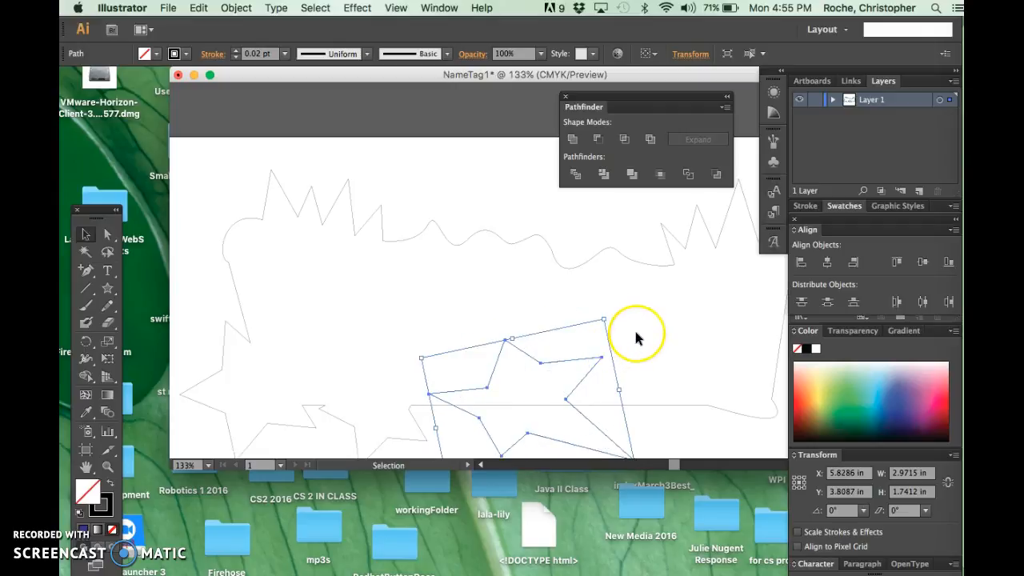
click(599, 352)
drag(600, 323, 600, 304)
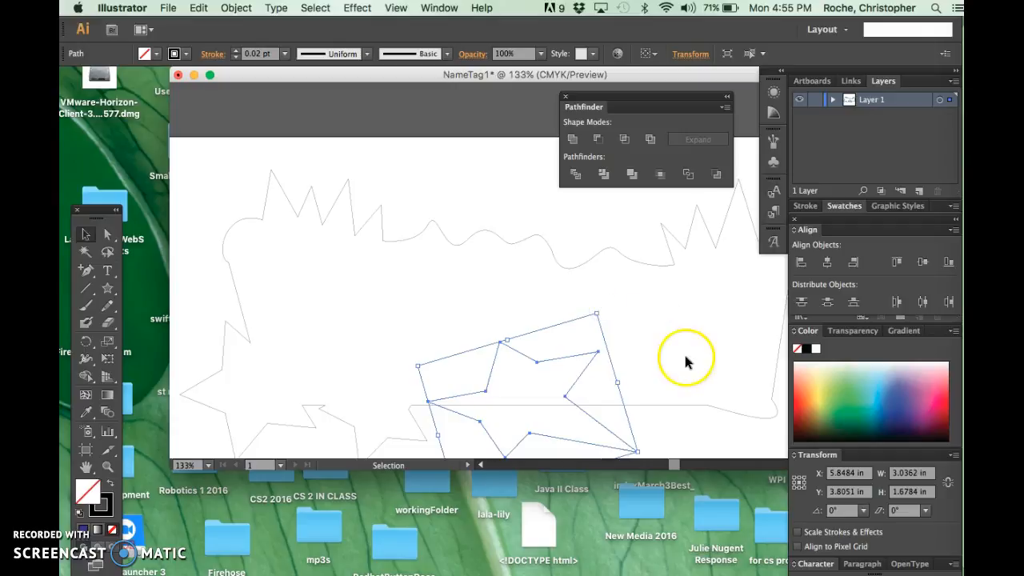
- Select the name tag outline together with the third star and merge them into one shape with Pathfinder Unite
click(85, 236)
click(238, 224)
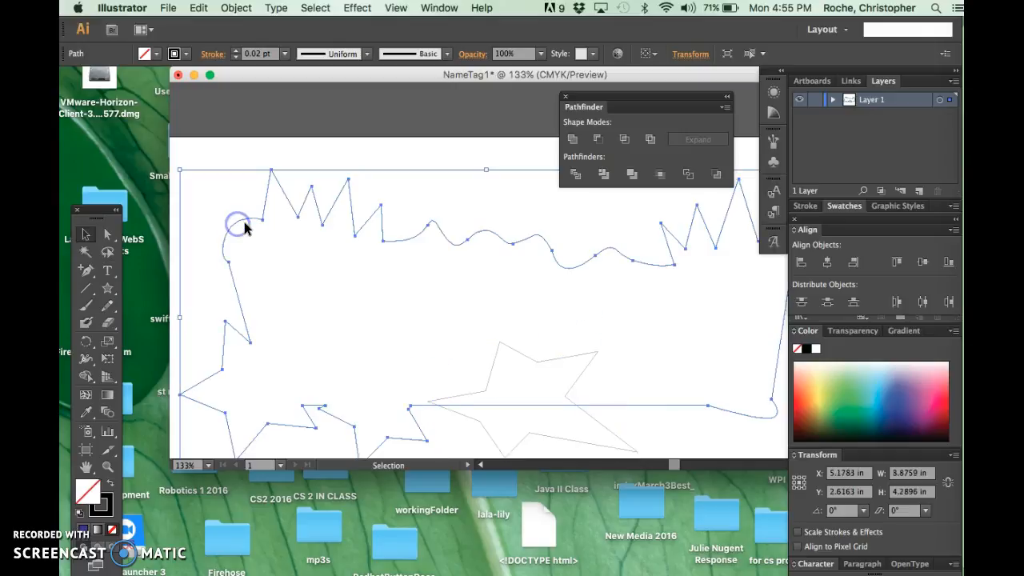
shift+click(492, 374)
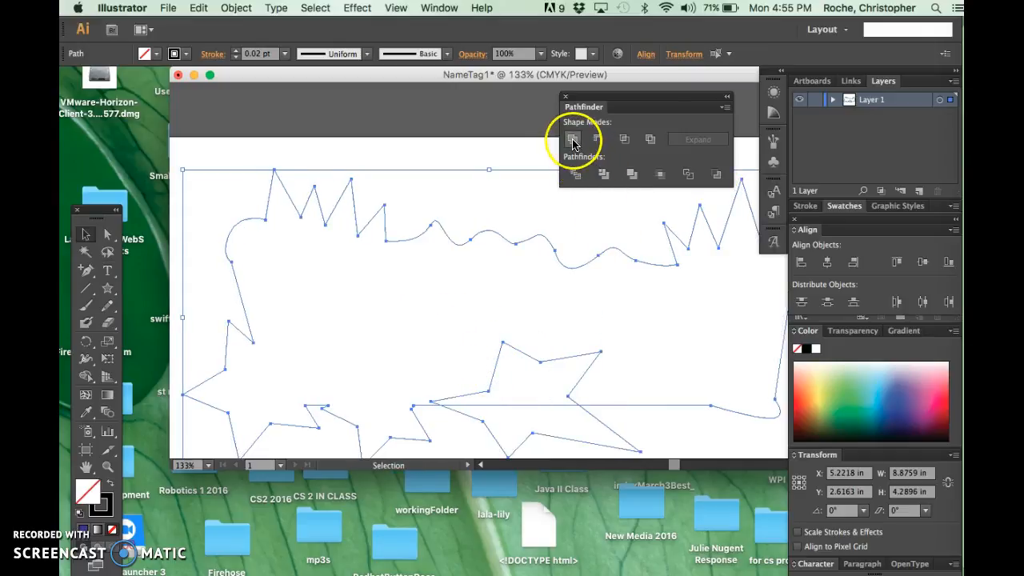
click(573, 142)
click(433, 357)
click(483, 388)
click(488, 392)
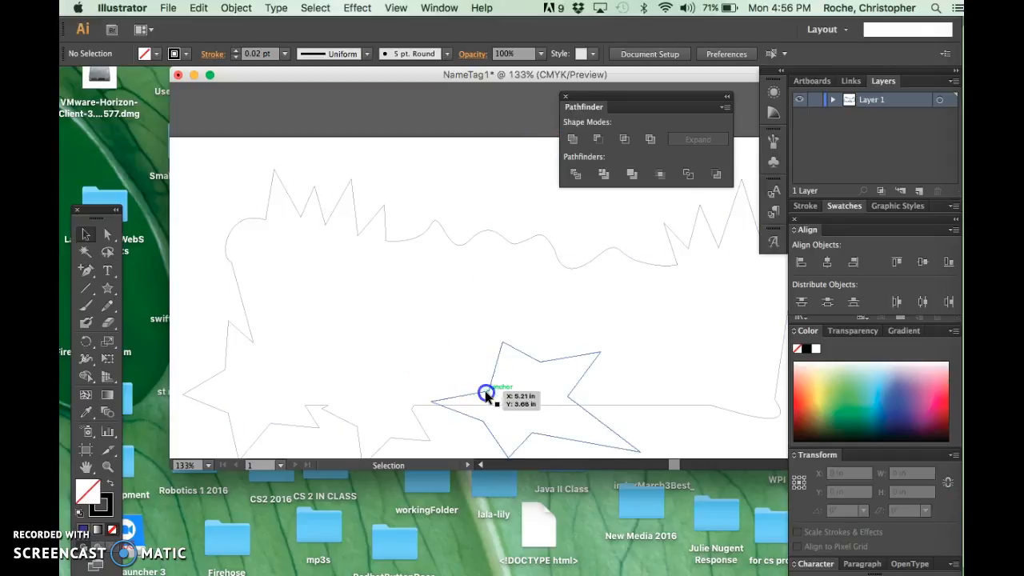
shift+click(264, 207)
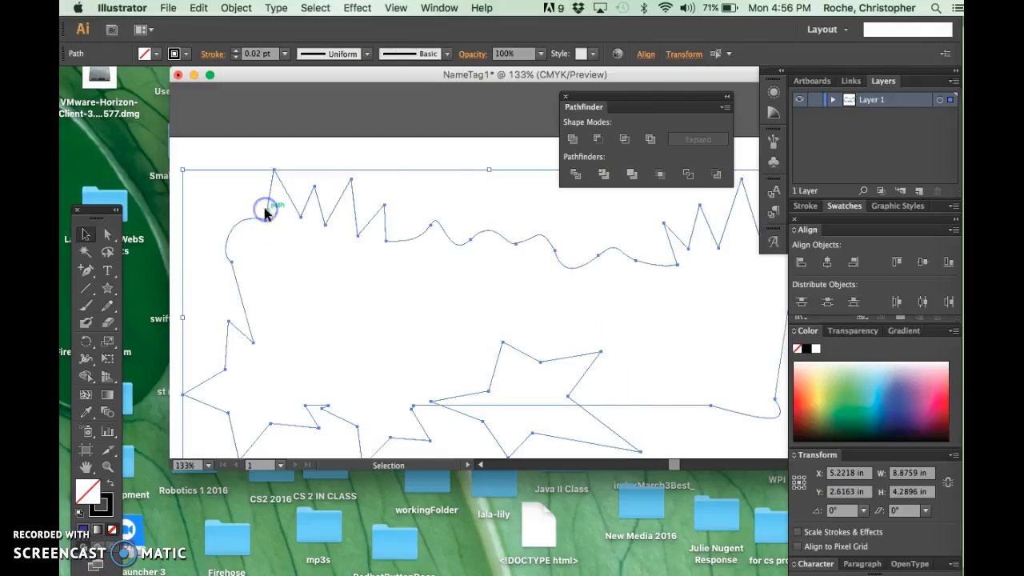
click(573, 142)
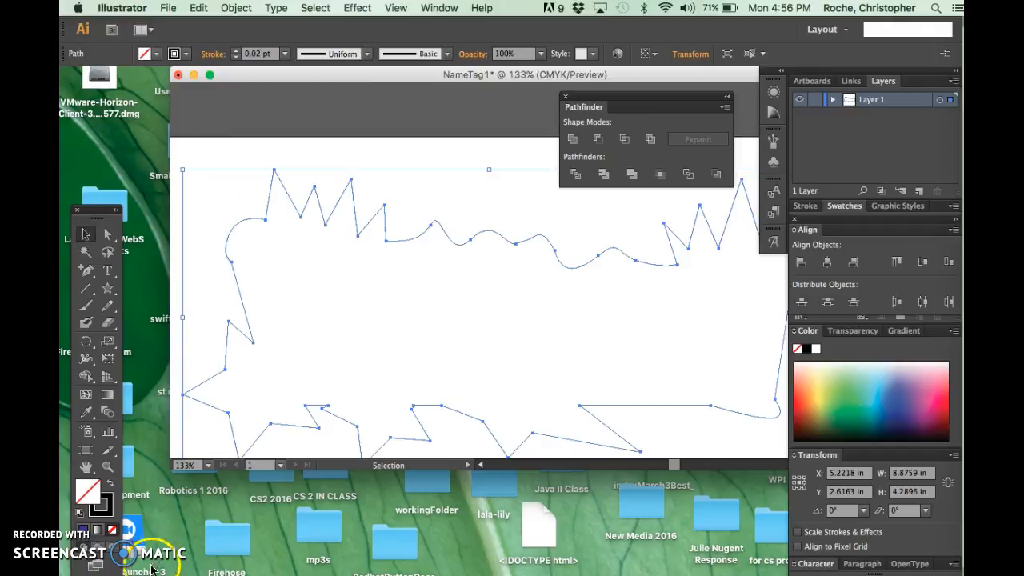
- Dock the floating Tools panel at the edge of the workspace beside the document
drag(107, 215, 94, 75)
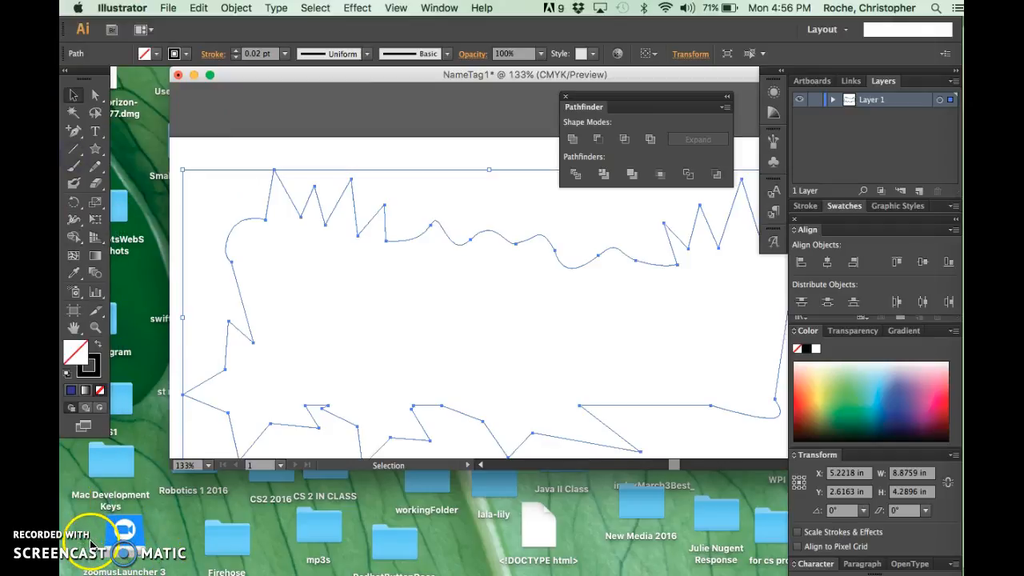